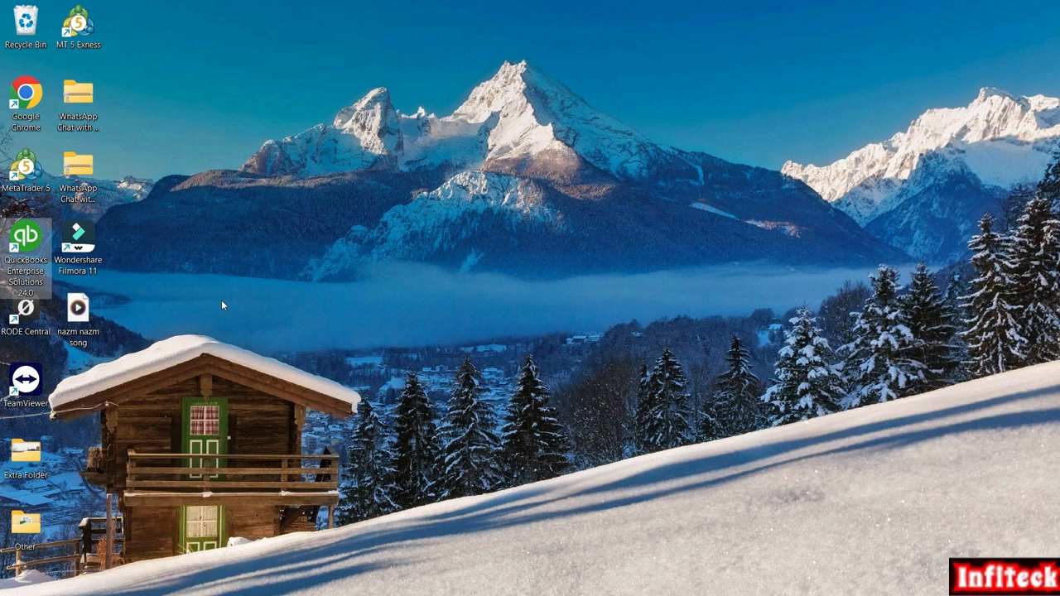
- Launch QuickBooks Enterprise Solutions 24.0 from its desktop shortcut
{"action": "double_click", "coordinate": [33, 263]}
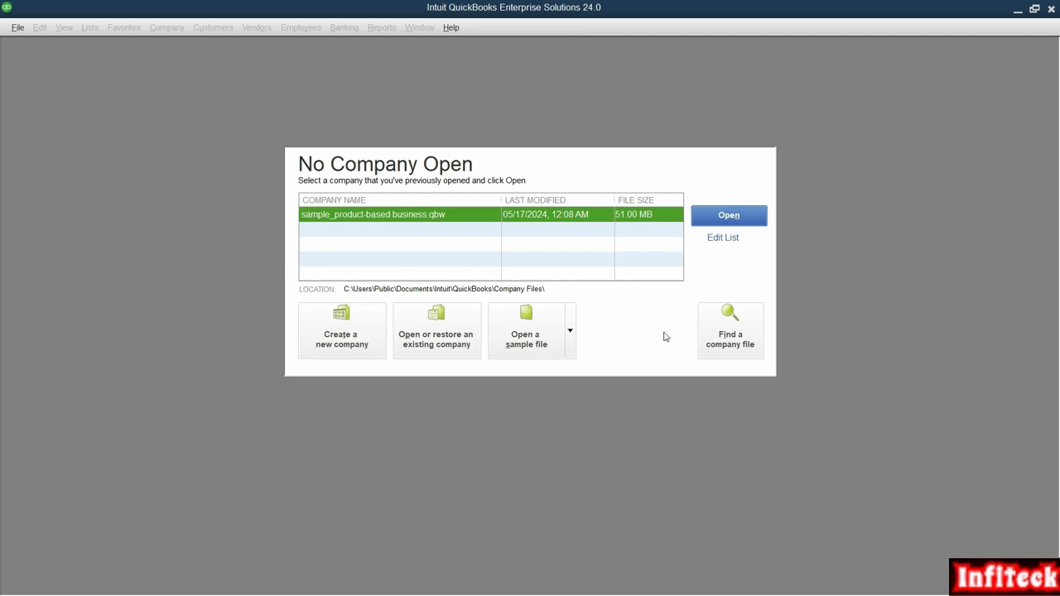
- Hide sample_product-based business.qbw from the previously opened companies list
{"action": "left_click", "coordinate": [725, 240]}
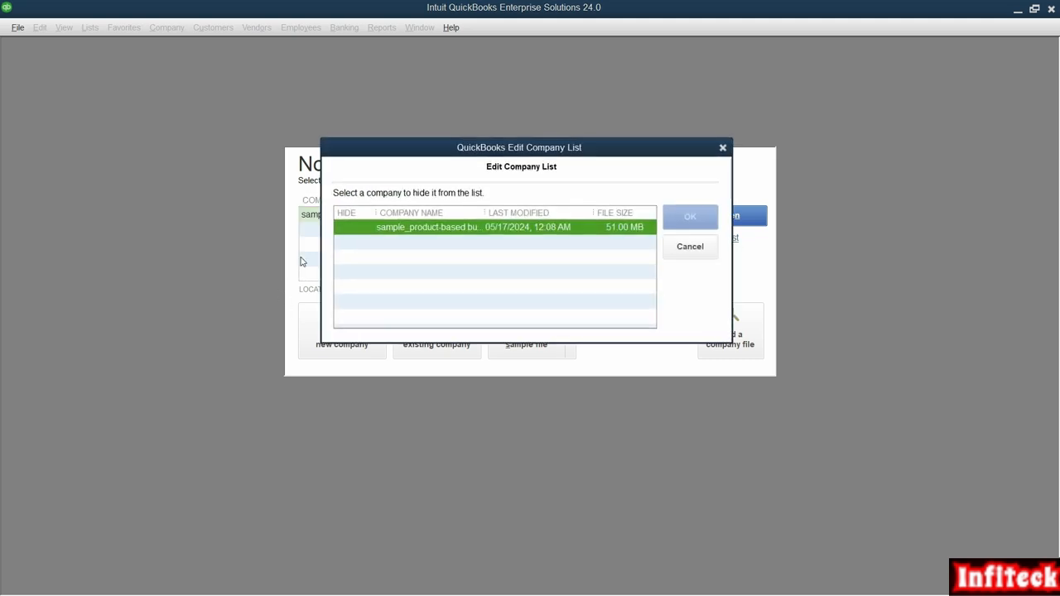
{"action": "left_click", "coordinate": [359, 230]}
{"action": "left_click", "coordinate": [678, 248]}
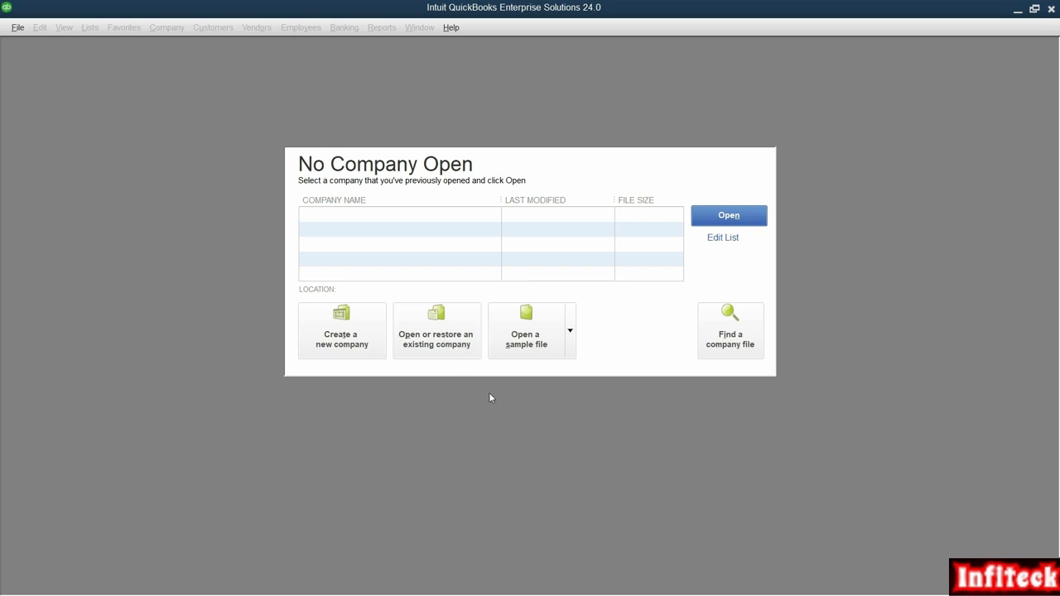
{"action": "left_click", "coordinate": [550, 342]}
{"action": "left_click", "coordinate": [568, 335]}
{"action": "left_click", "coordinate": [565, 340]}
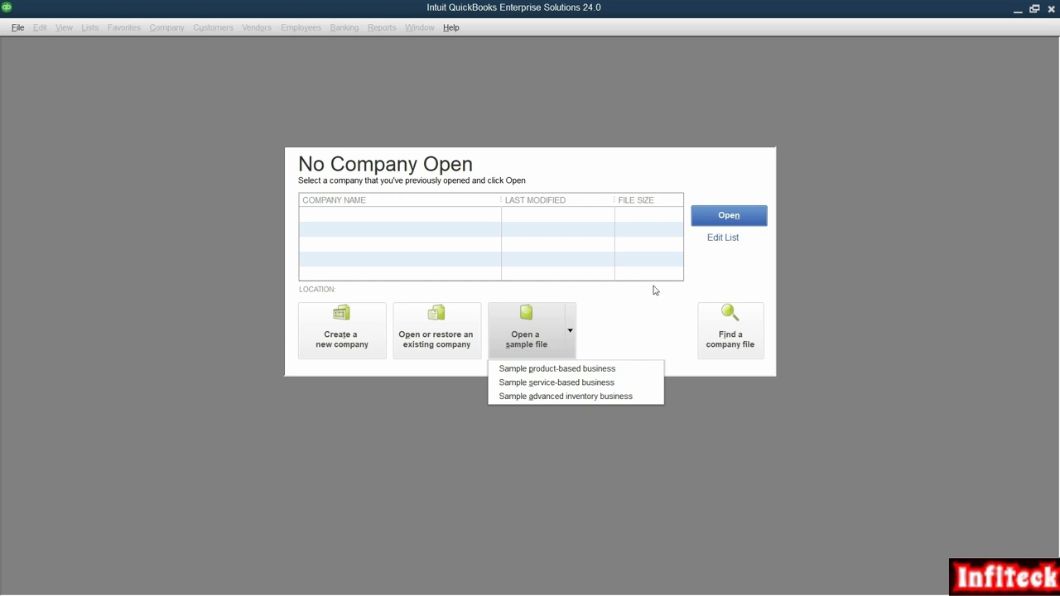
{"action": "left_click", "coordinate": [628, 338]}
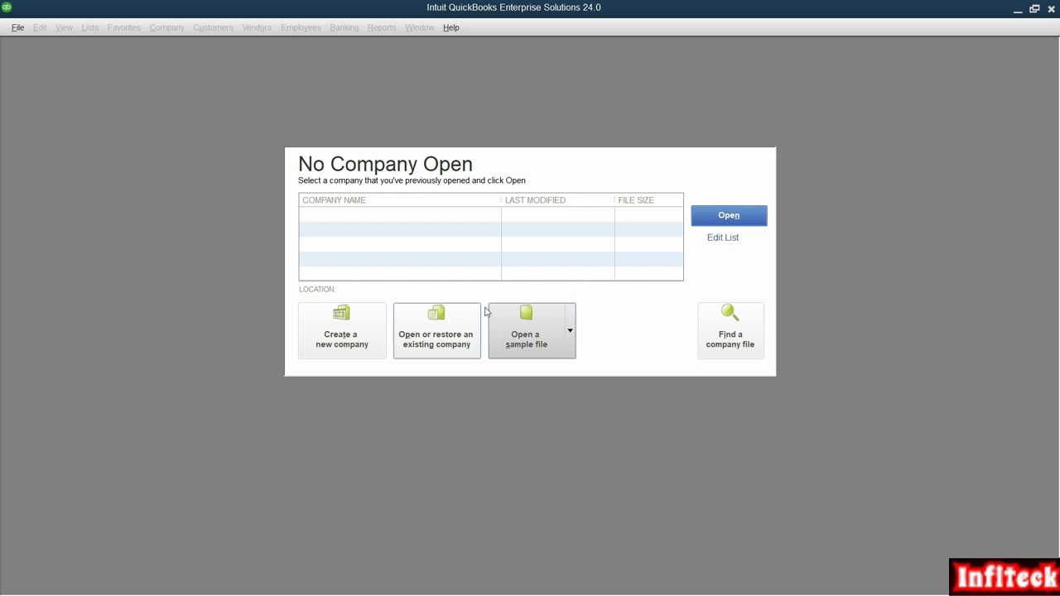
{"action": "left_click", "coordinate": [372, 326]}
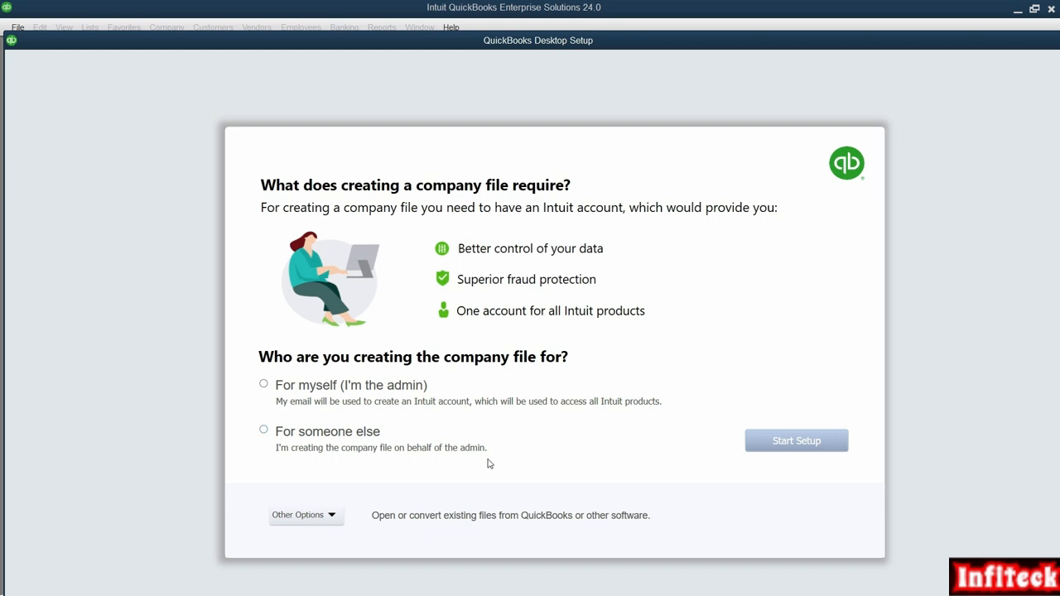
- Choose For myself (I'm the admin) for the new company file, glancing at Other Options
{"action": "left_click", "coordinate": [264, 385]}
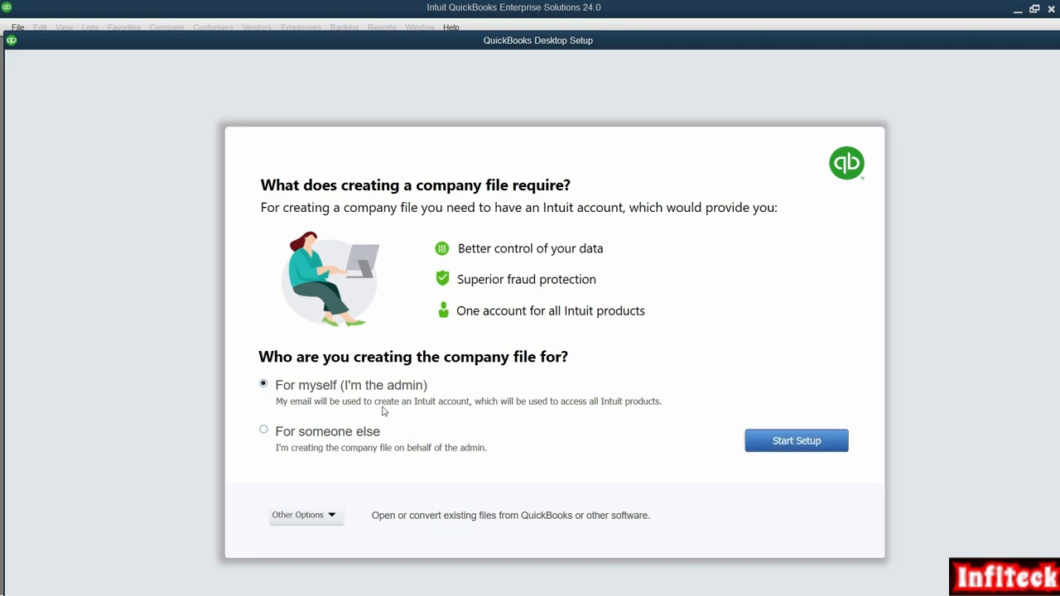
{"action": "left_click", "coordinate": [324, 517]}
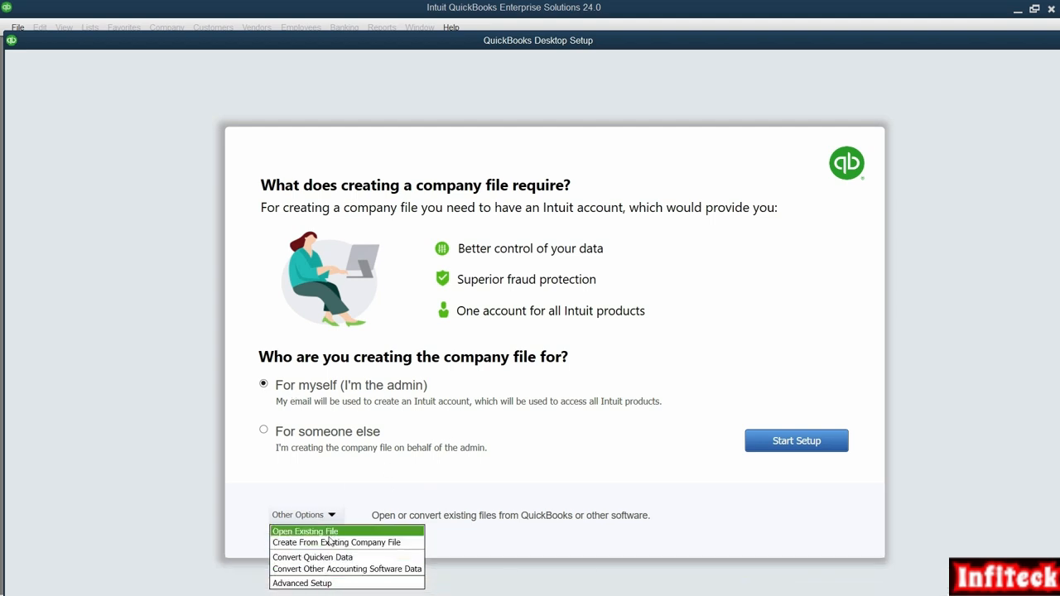
{"action": "left_click", "coordinate": [320, 583]}
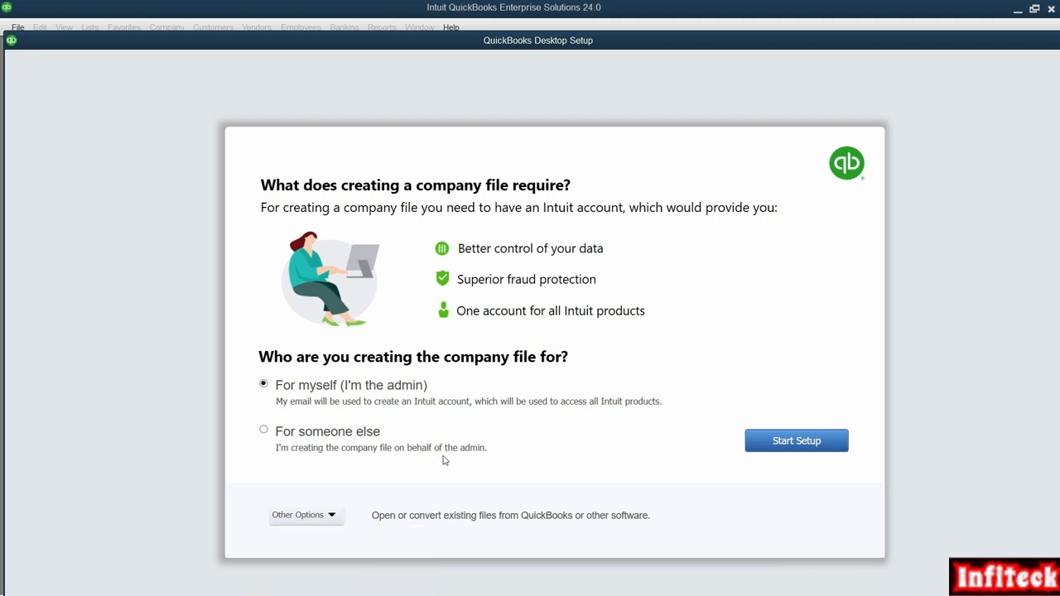
- Start setup and paste 'Zain Traders', copied from the PDF, into Business Name
{"action": "left_click", "coordinate": [790, 446]}
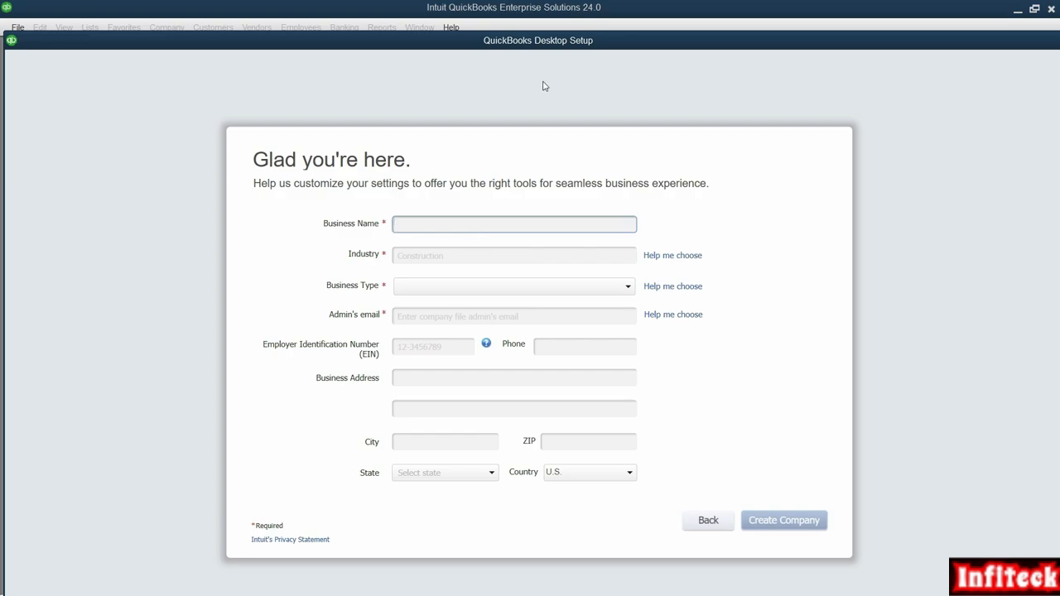
{"action": "key", "text": "alt+Tab"}
{"action": "triple_click", "coordinate": [489, 132]}
{"action": "left_click", "coordinate": [542, 135]}
{"action": "left_click_drag", "start_coordinate": [558, 130], "coordinate": [426, 131]}
{"action": "key", "text": "ctrl+c"}
{"action": "key", "text": "alt+Tab"}
{"action": "right_click", "coordinate": [445, 222]}
{"action": "left_click", "coordinate": [497, 257]}
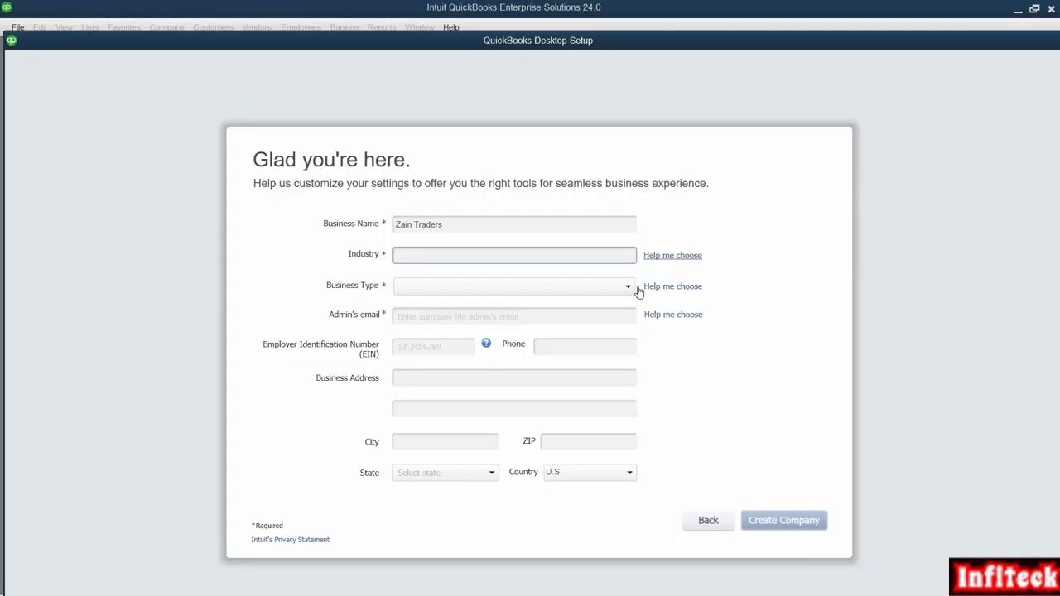
- Compare industries in Help me choose and confirm General Product-based Business
{"action": "left_click", "coordinate": [645, 286]}
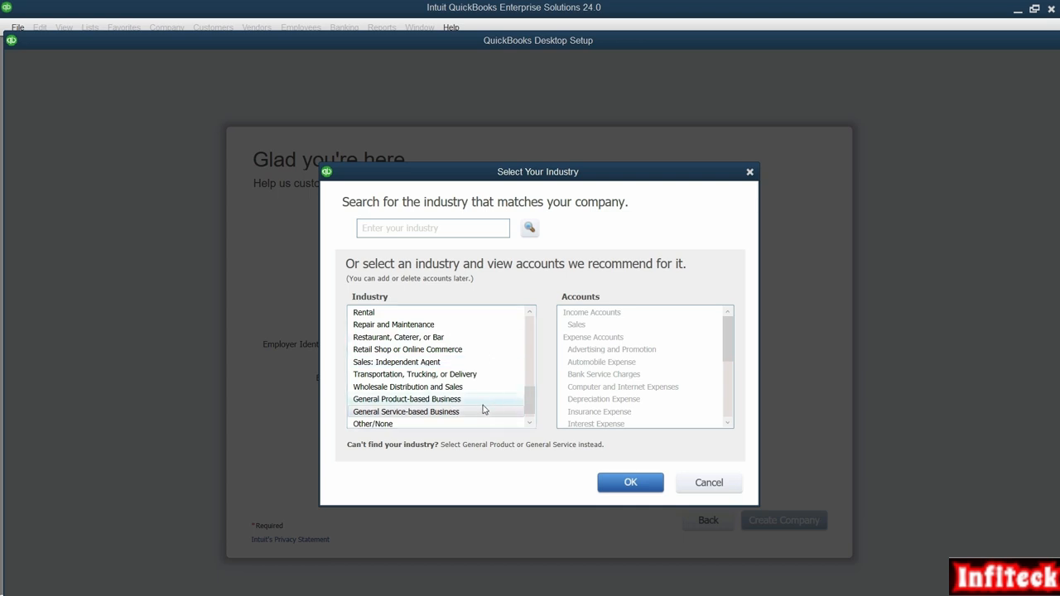
{"action": "scroll", "coordinate": [451, 352], "scroll_direction": "up", "scroll_amount": 8}
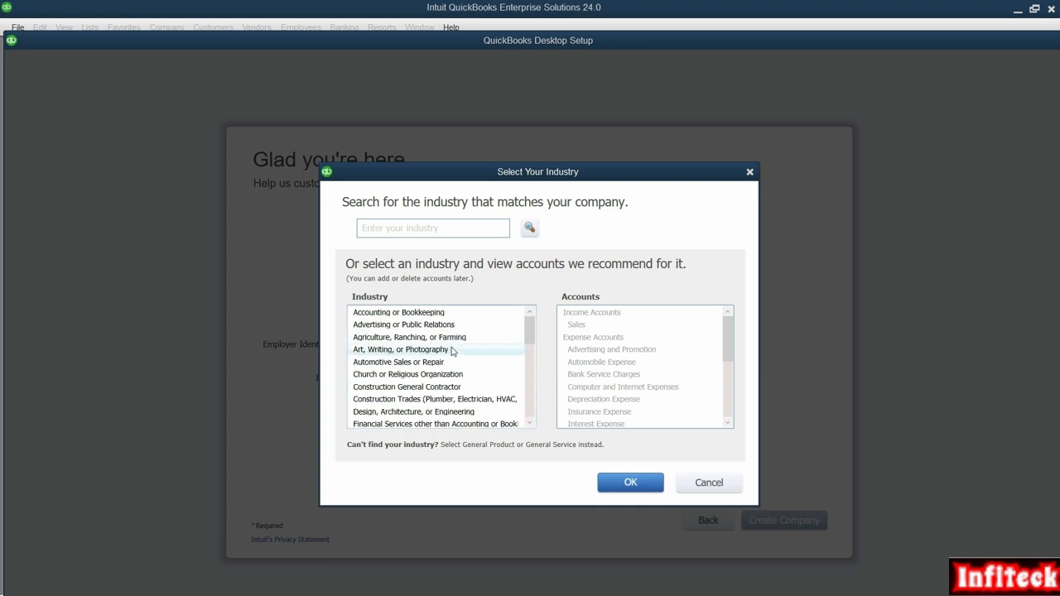
{"action": "left_click", "coordinate": [389, 325]}
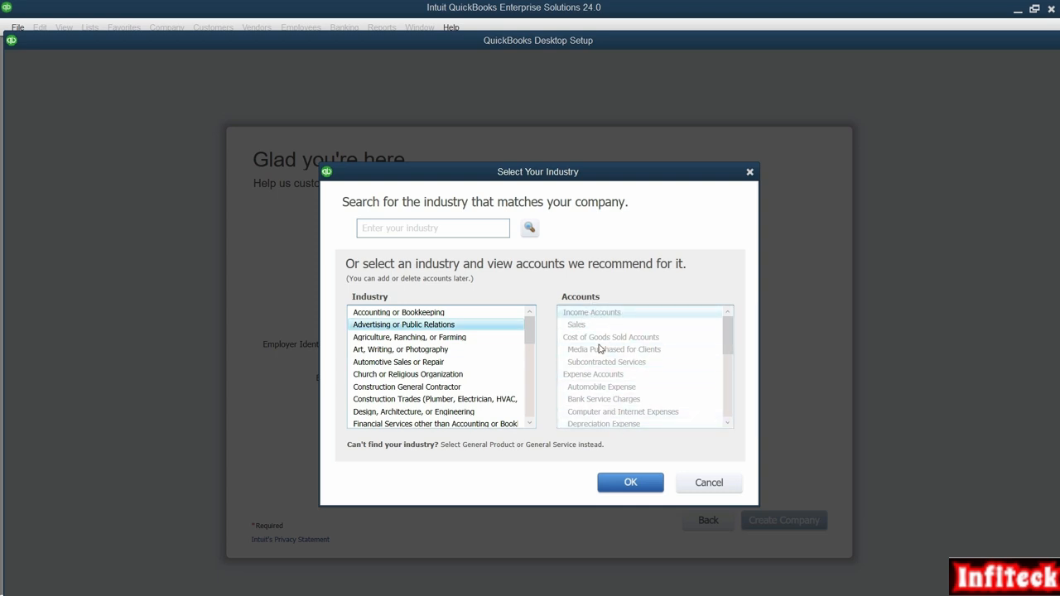
{"action": "scroll", "coordinate": [699, 356], "scroll_direction": "down", "scroll_amount": 2}
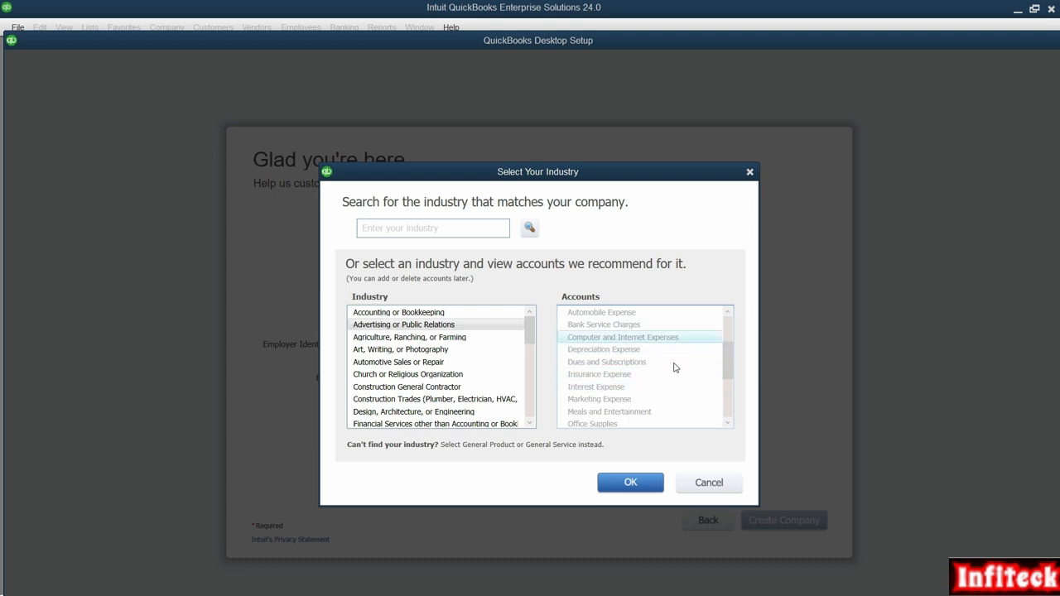
{"action": "left_click_drag", "start_coordinate": [728, 369], "coordinate": [728, 347]}
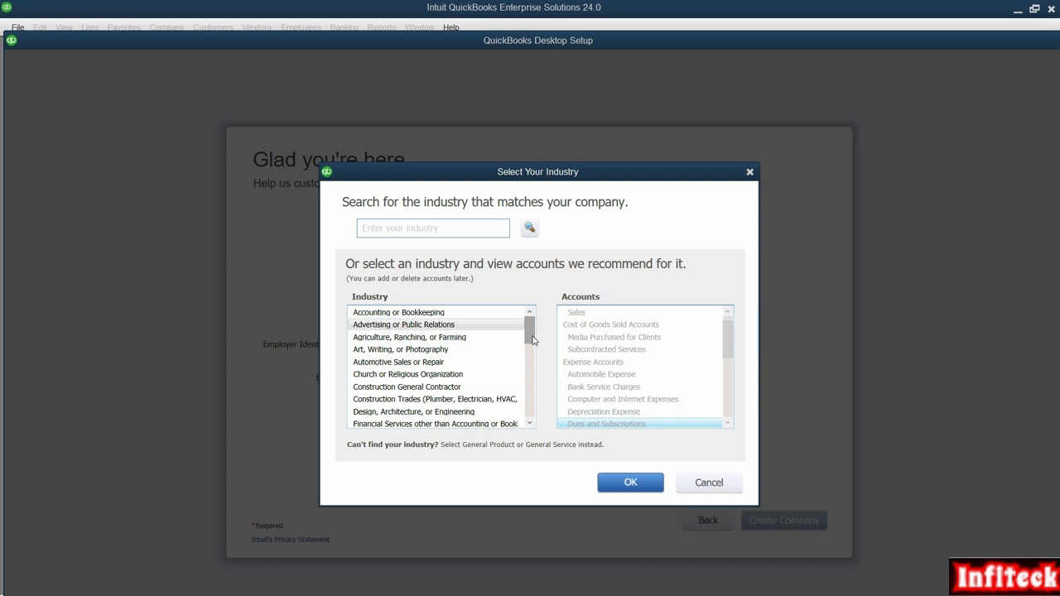
{"action": "scroll", "coordinate": [407, 417], "scroll_direction": "down", "scroll_amount": 6}
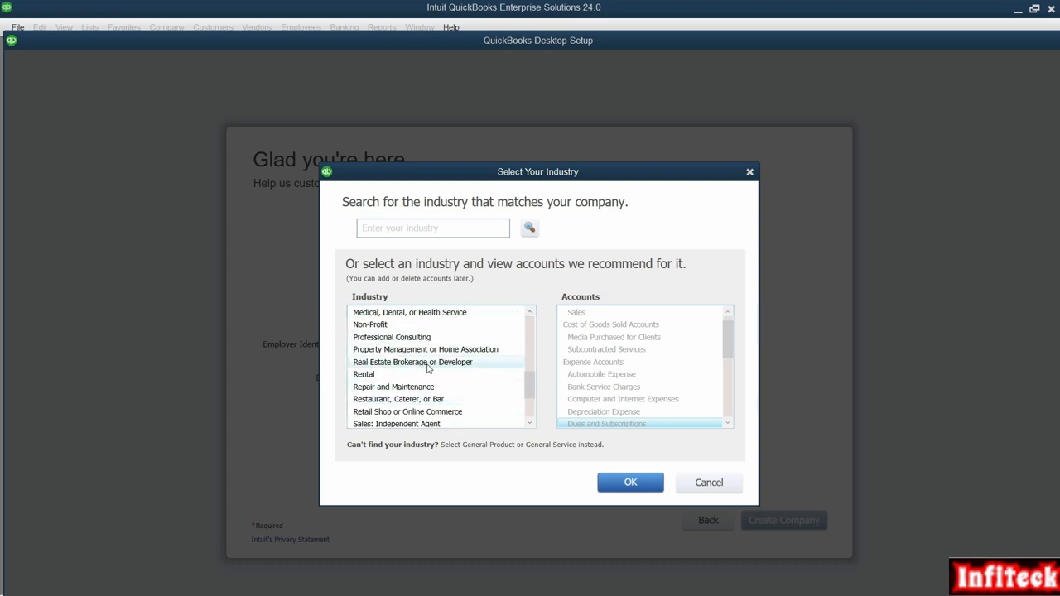
{"action": "left_click", "coordinate": [406, 363]}
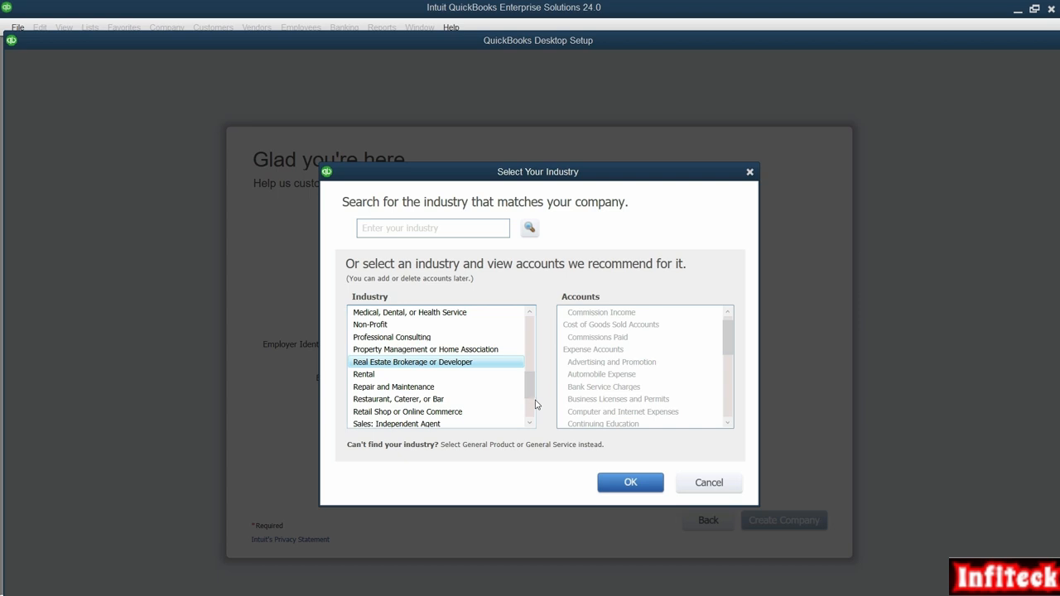
{"action": "scroll", "coordinate": [535, 425], "scroll_direction": "down", "scroll_amount": 2}
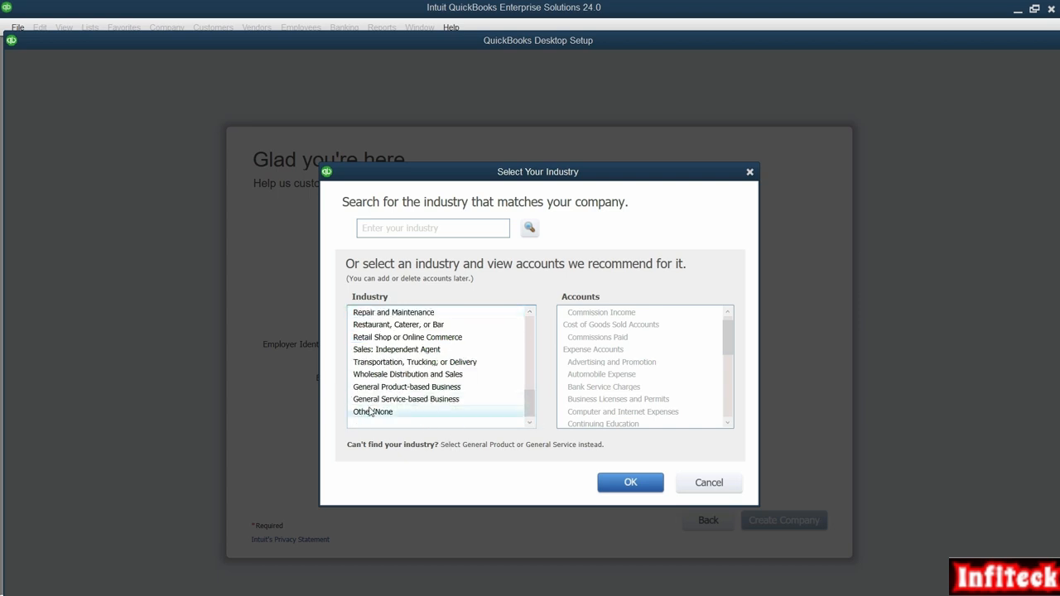
{"action": "left_click", "coordinate": [388, 389]}
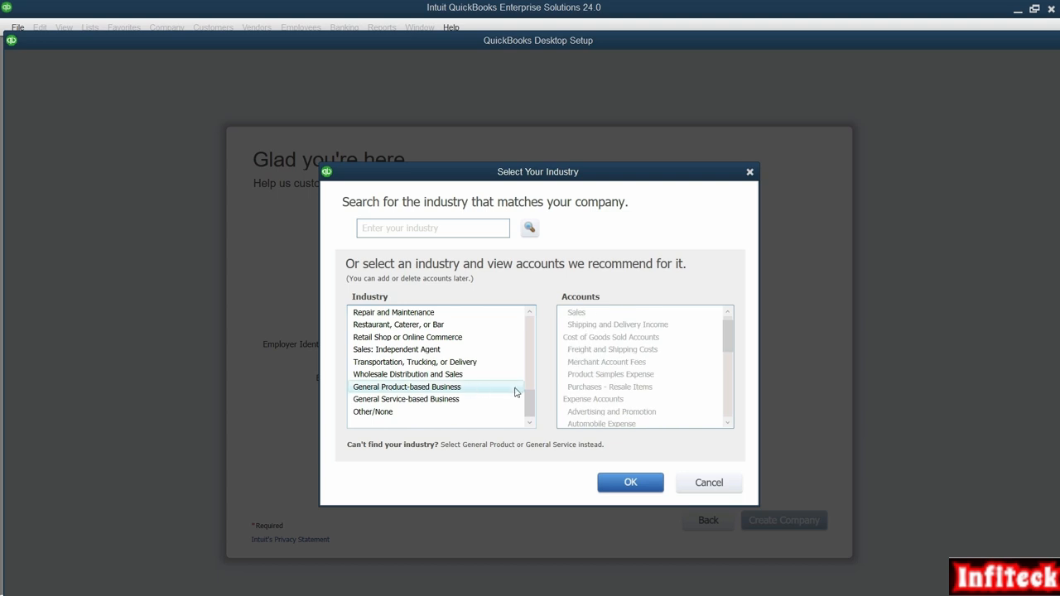
{"action": "left_click", "coordinate": [417, 402]}
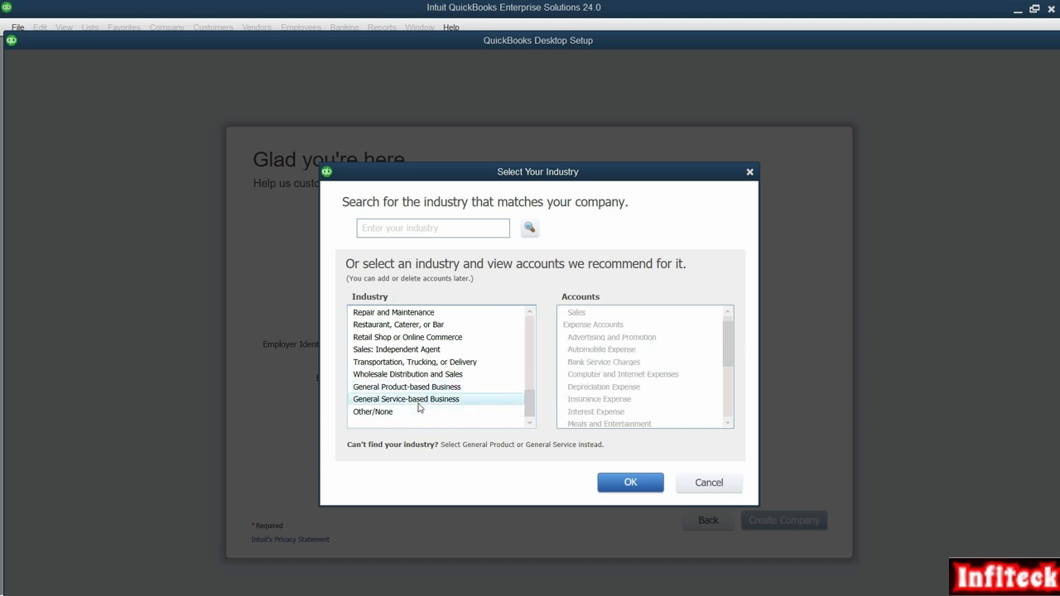
{"action": "left_click", "coordinate": [432, 389]}
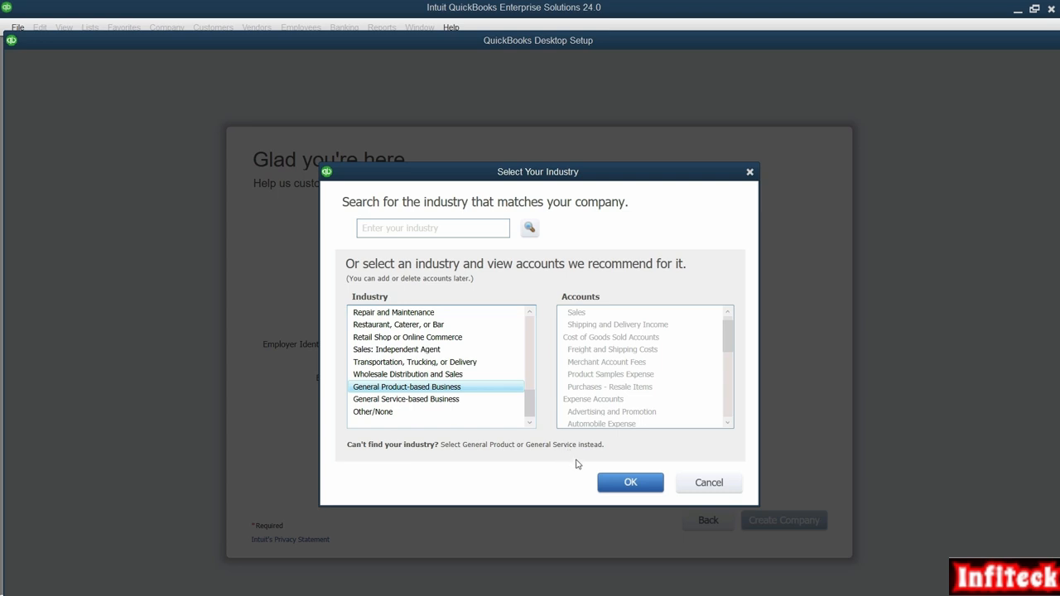
{"action": "left_click", "coordinate": [635, 487]}
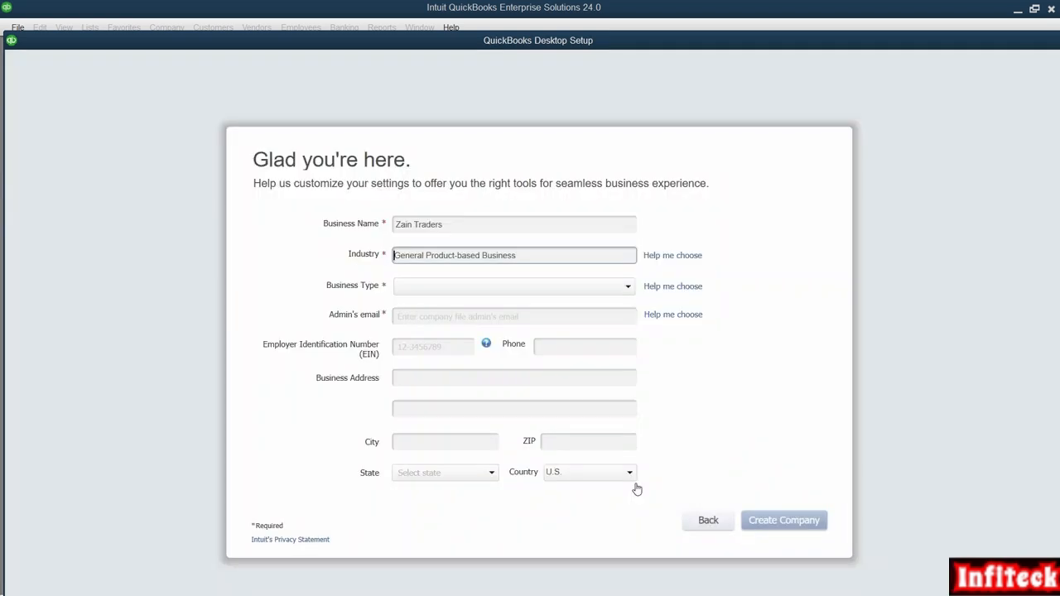
- Set Business Type to Sole Proprietorship and enter the admin's e-mail address
{"action": "left_click", "coordinate": [527, 289]}
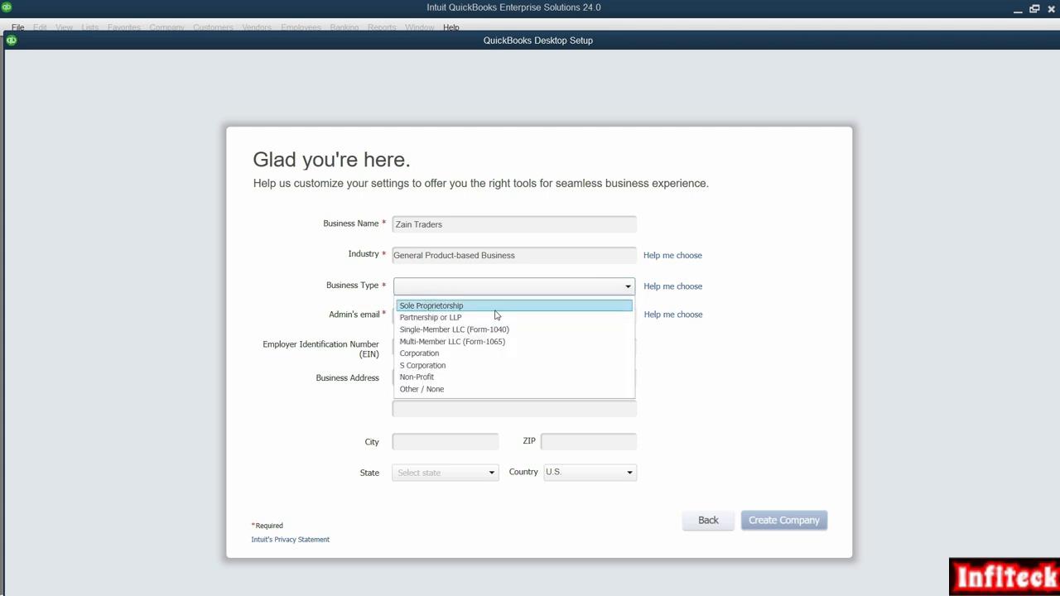
{"action": "left_click", "coordinate": [496, 310]}
{"action": "left_click", "coordinate": [521, 316]}
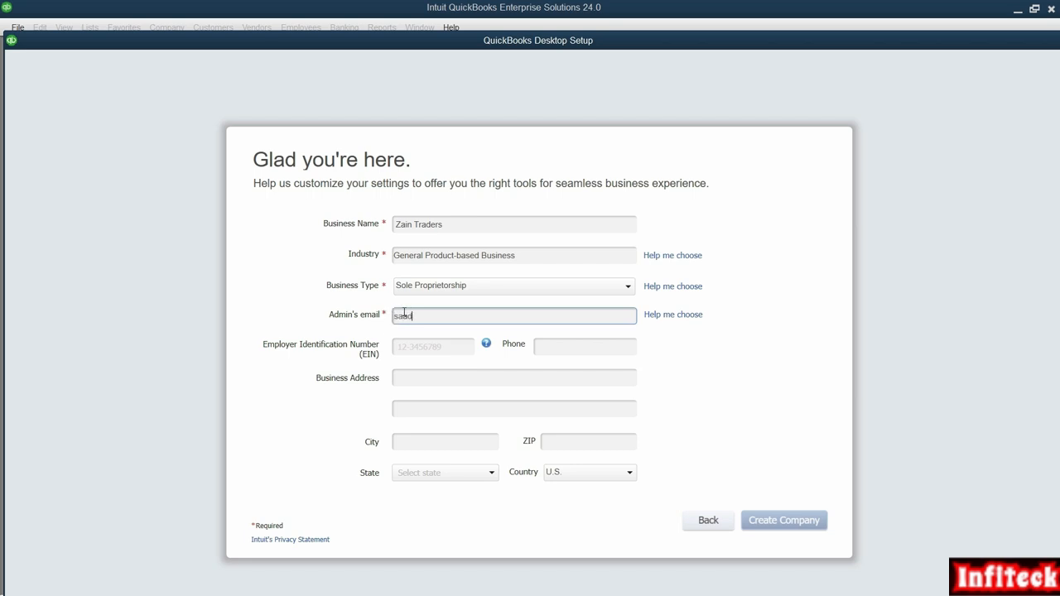
{"action": "left_click", "coordinate": [442, 355]}
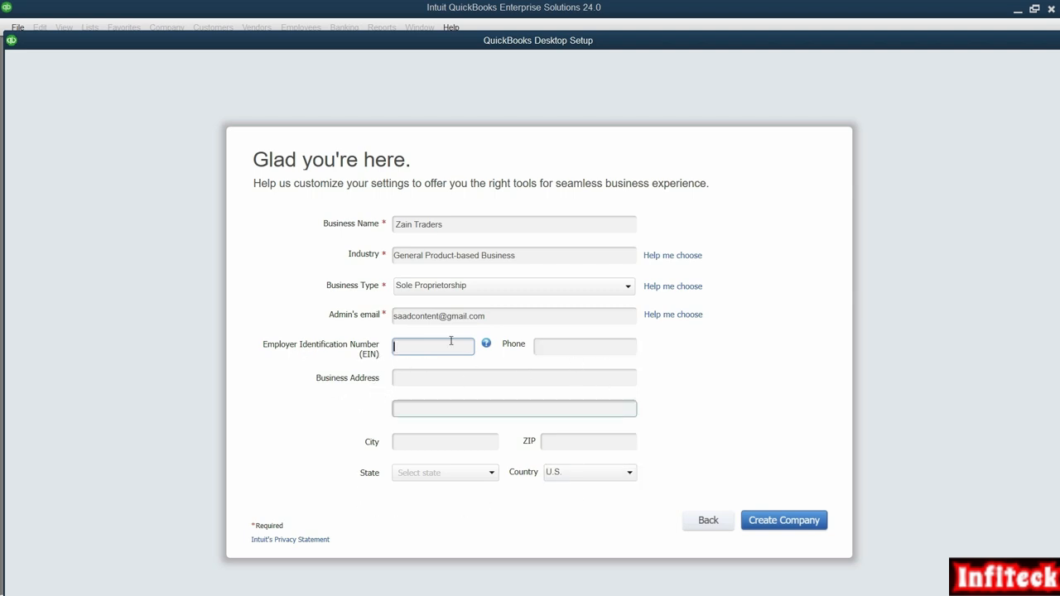
- Create the Zain Traders company file with Create Company
{"action": "left_click", "coordinate": [549, 375]}
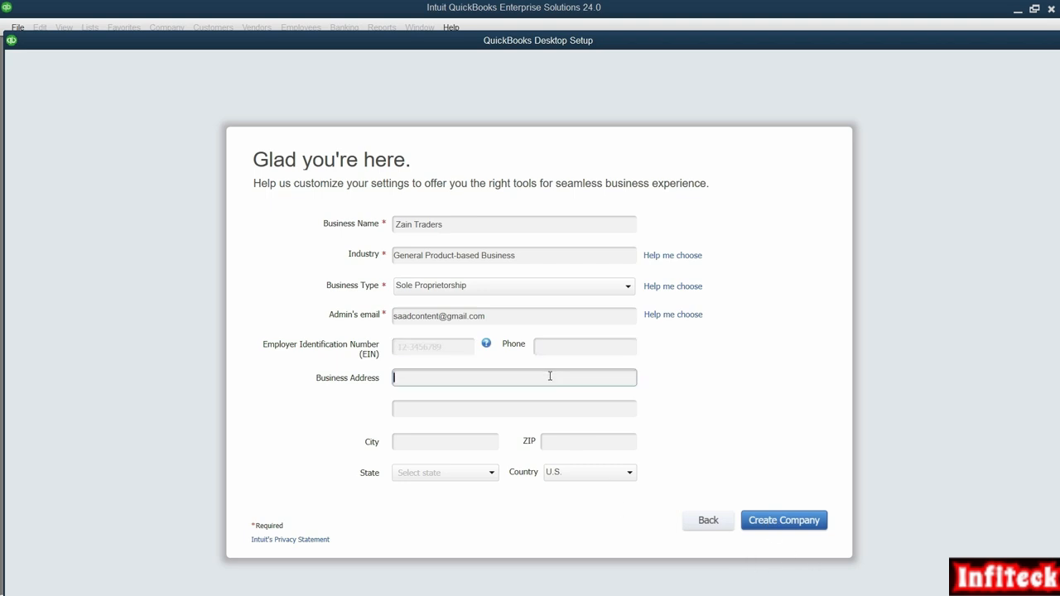
{"action": "left_click", "coordinate": [801, 530]}
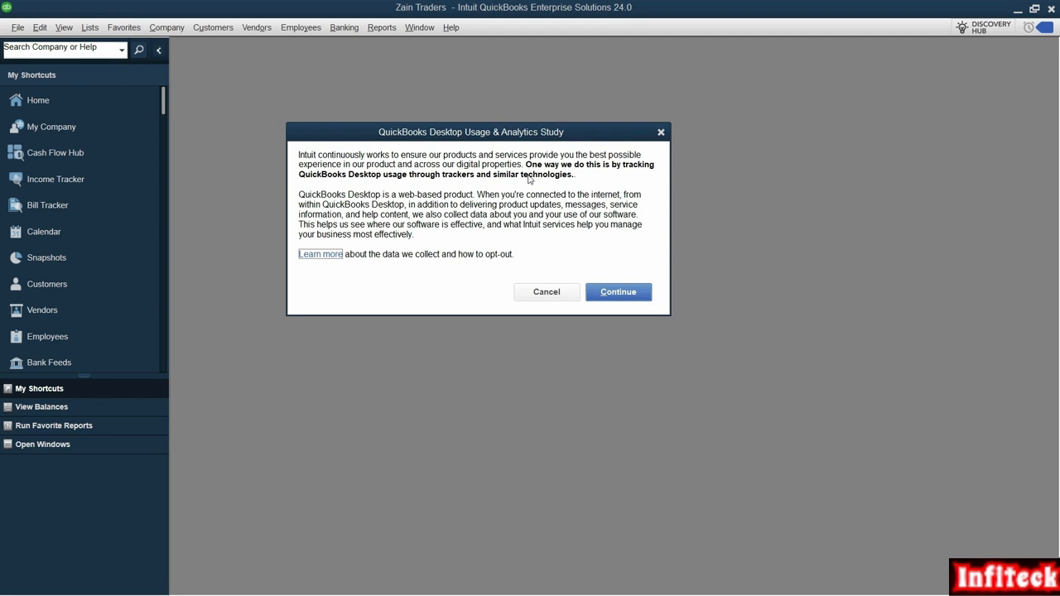
- Dismiss the Usage & Analytics, update-complete and Discover popups over the Zain Traders Home page
{"action": "left_click", "coordinate": [546, 293]}
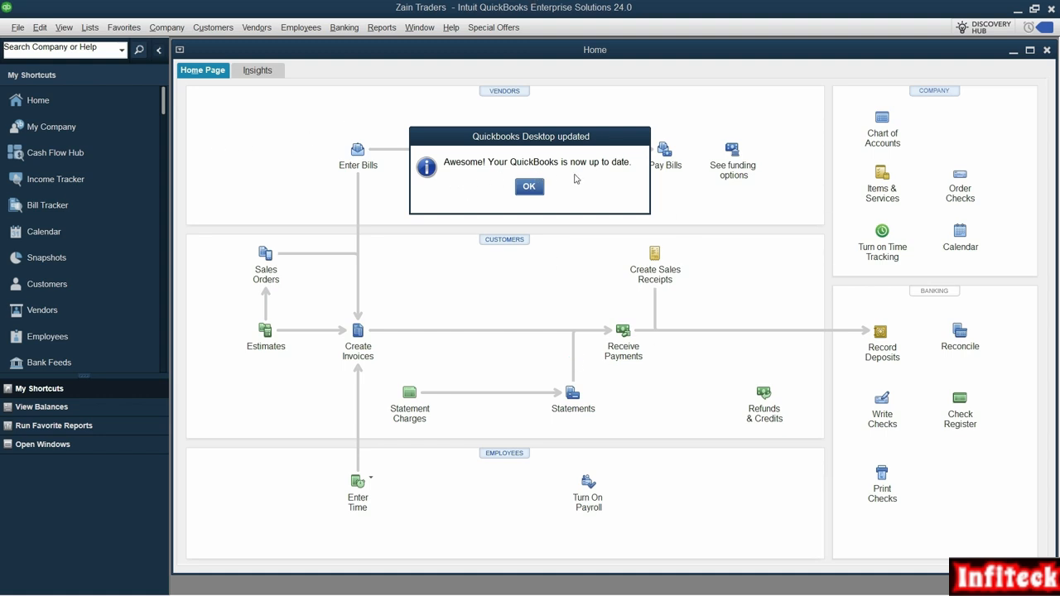
{"action": "left_click", "coordinate": [530, 188]}
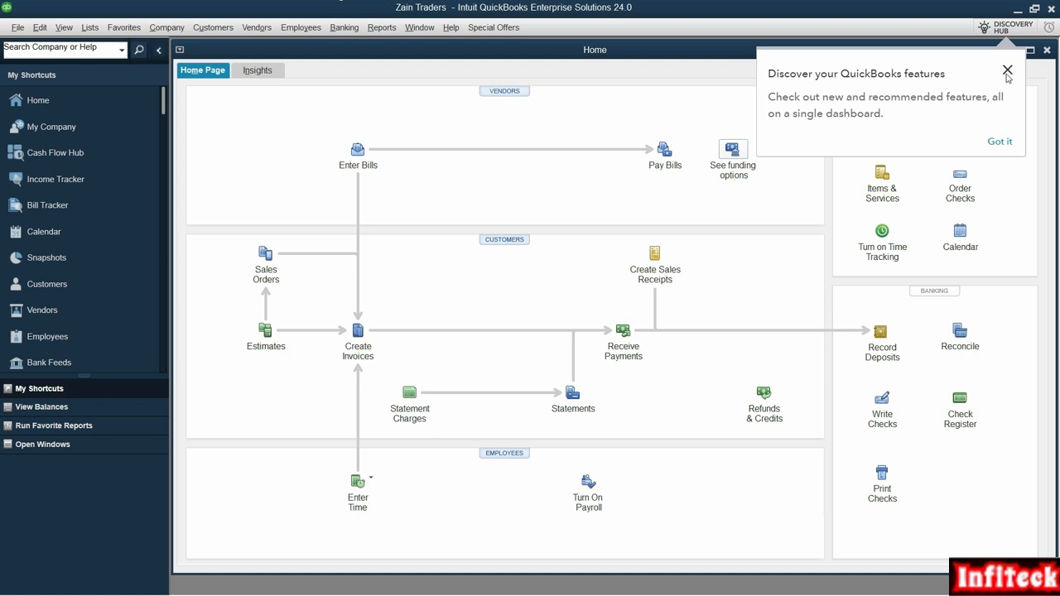
{"action": "left_click", "coordinate": [1007, 71]}
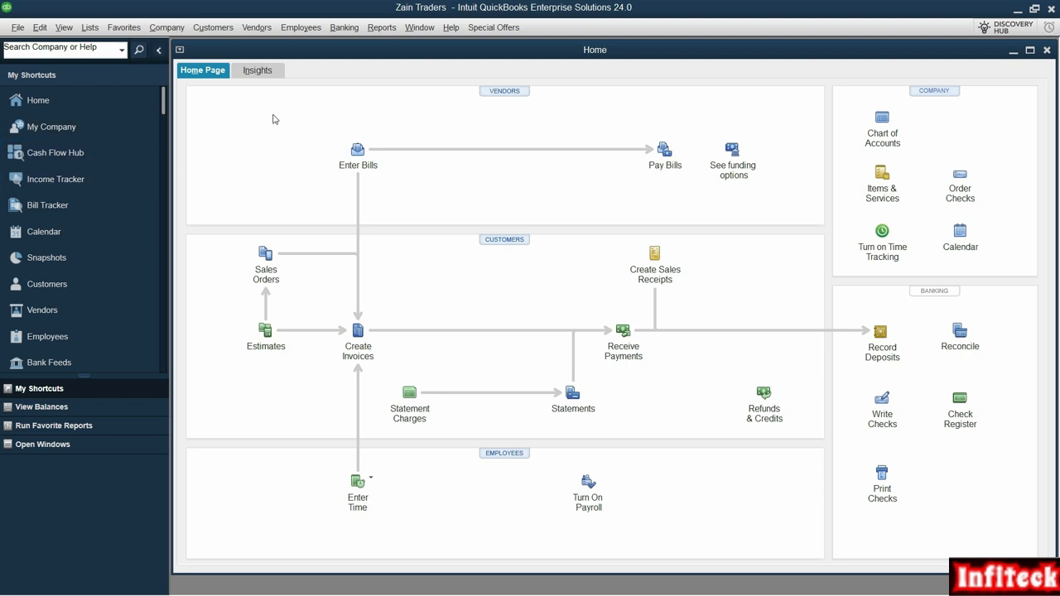
{"action": "left_click", "coordinate": [18, 27]}
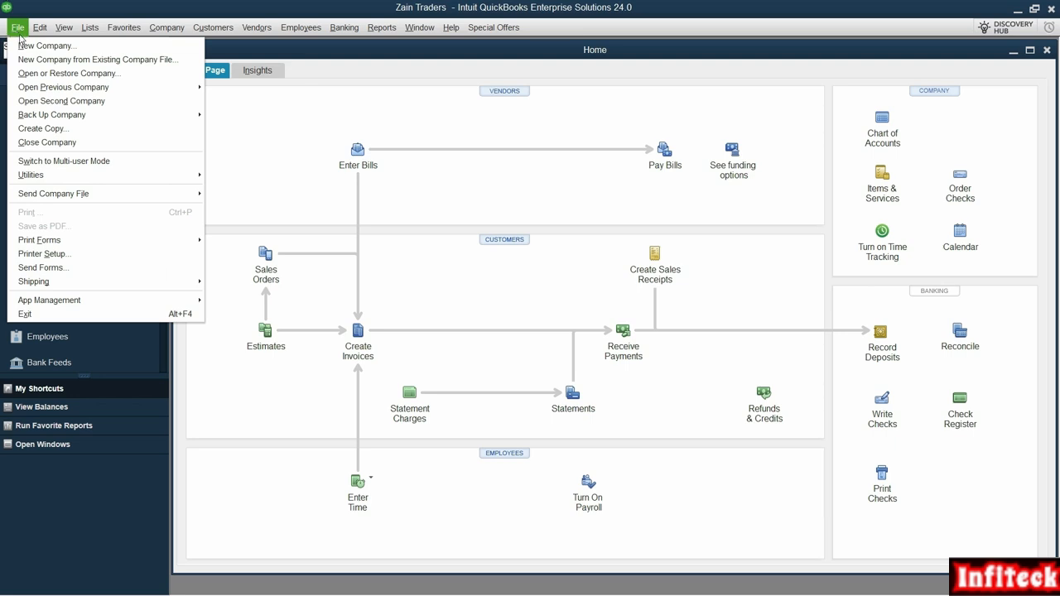
- Close the Zain Traders company via File > Close Company
{"action": "left_click", "coordinate": [72, 146]}
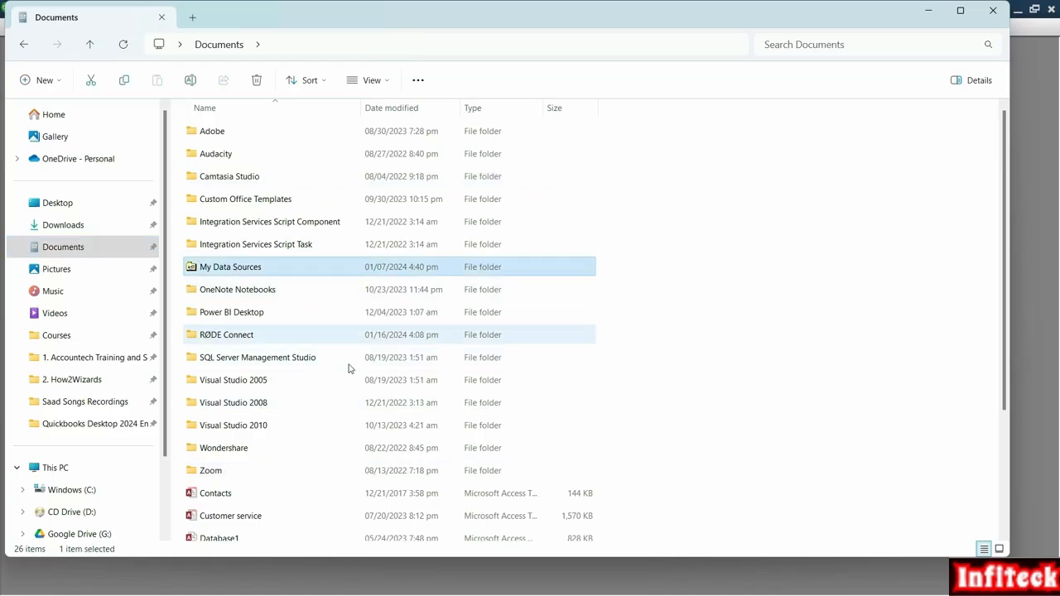
- In File Explorer, go from This PC into the Users folder on Windows (C:)
{"action": "key", "text": "i"}
{"action": "key", "text": "i"}
{"action": "key", "text": "i"}
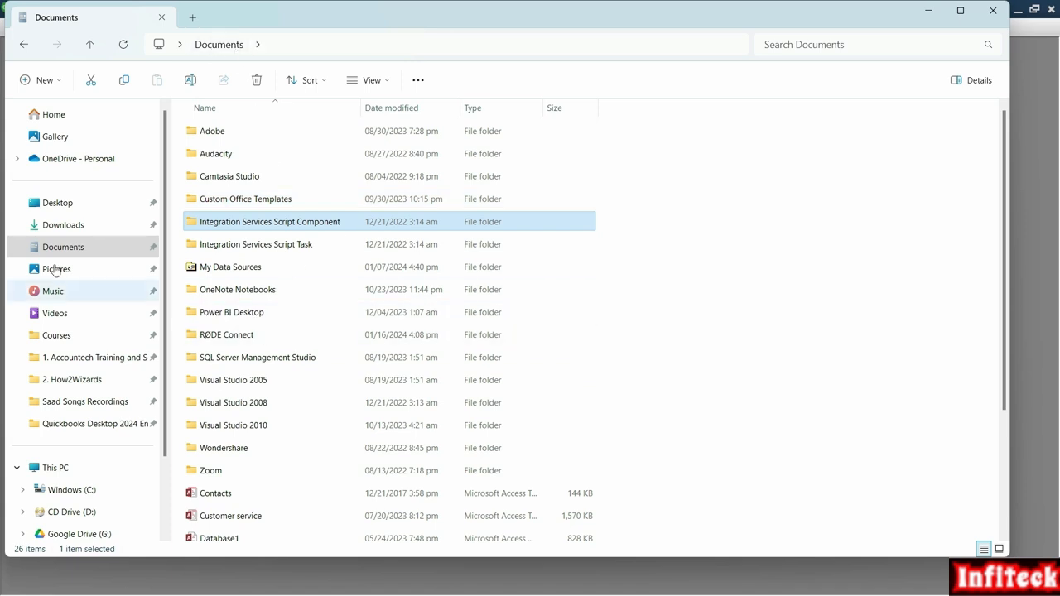
{"action": "left_click", "coordinate": [73, 467]}
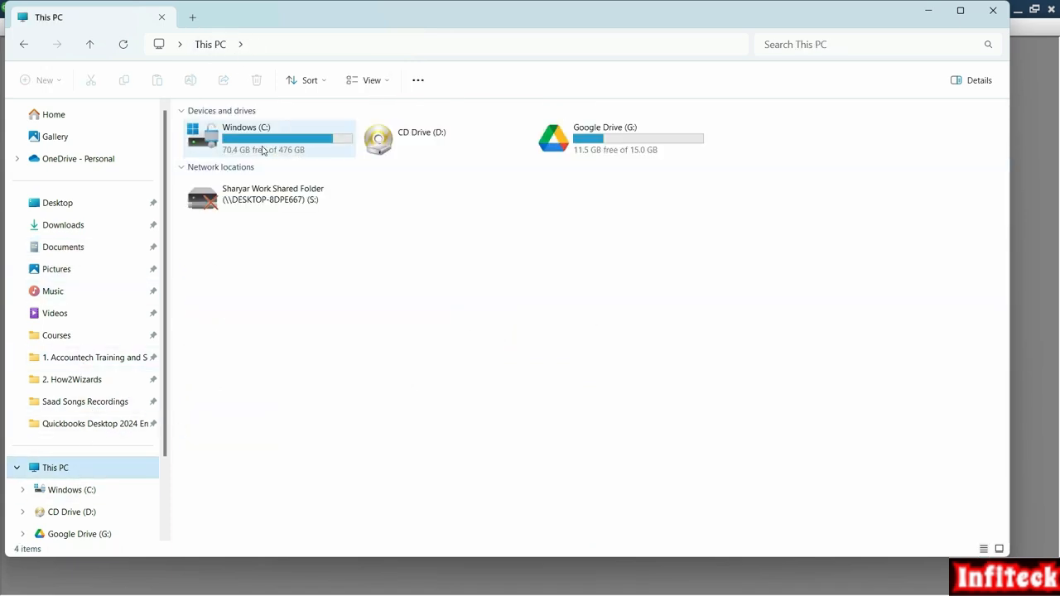
{"action": "double_click", "coordinate": [267, 148]}
{"action": "left_click", "coordinate": [358, 246]}
{"action": "double_click", "coordinate": [359, 246]}
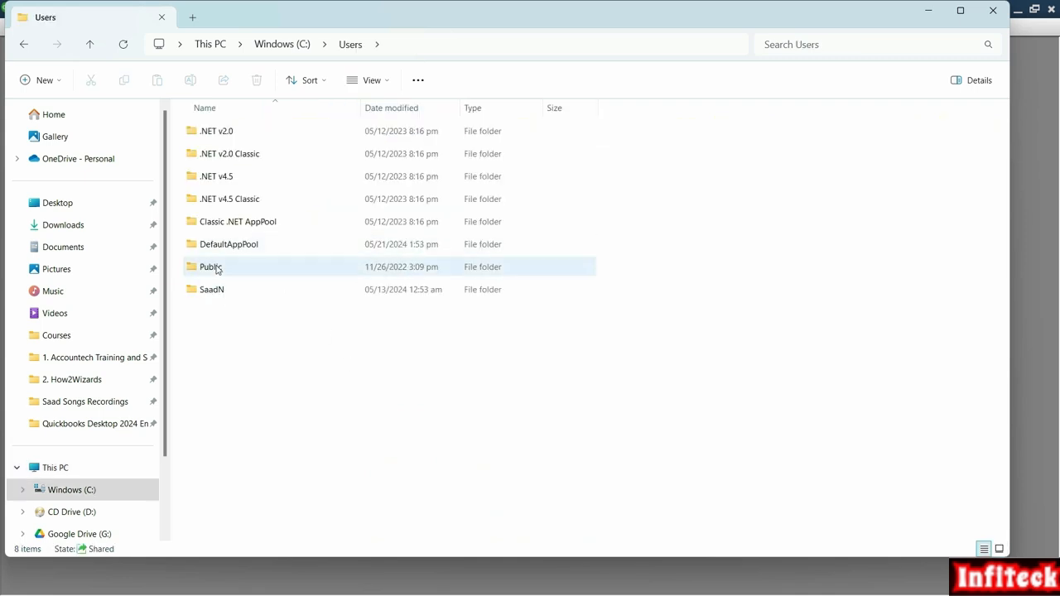
- Open Public, then Public Documents, then the Intuit folder
{"action": "left_click", "coordinate": [217, 269]}
{"action": "left_click", "coordinate": [221, 290]}
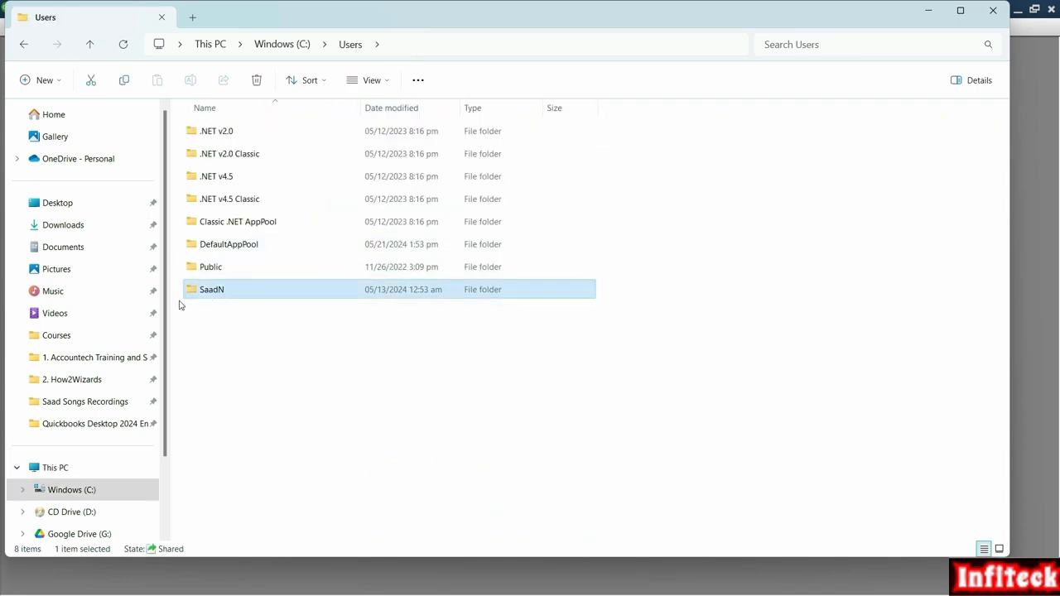
{"action": "left_click", "coordinate": [219, 272]}
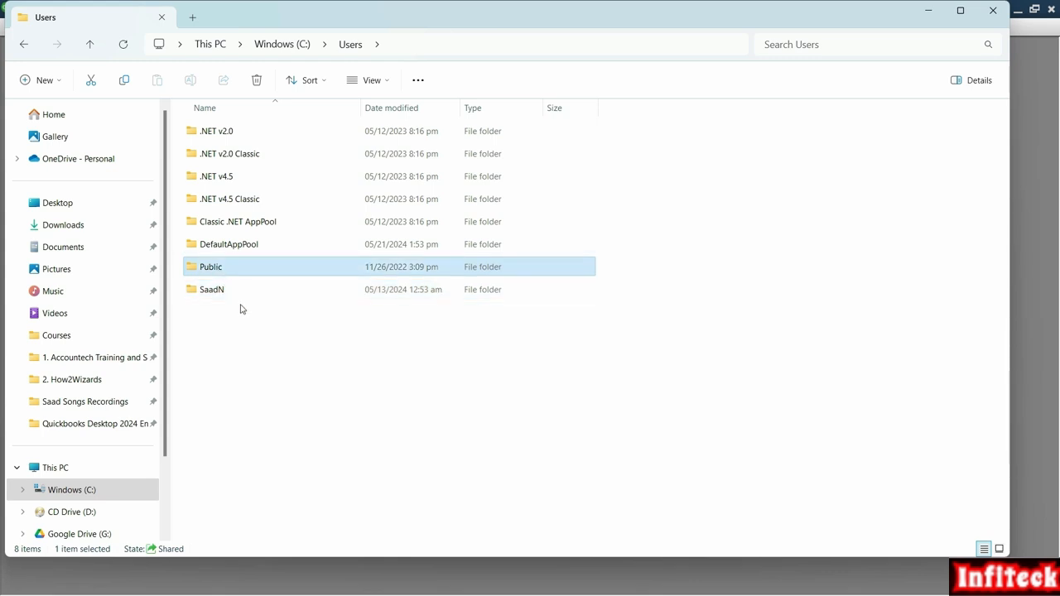
{"action": "left_click", "coordinate": [220, 294]}
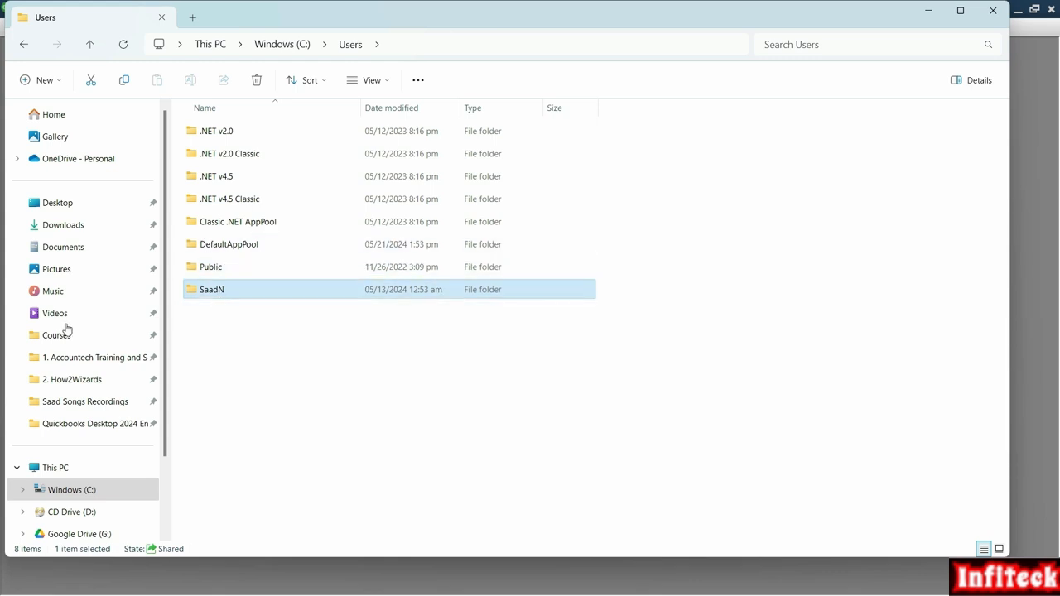
{"action": "left_click", "coordinate": [220, 270]}
{"action": "double_click", "coordinate": [222, 271]}
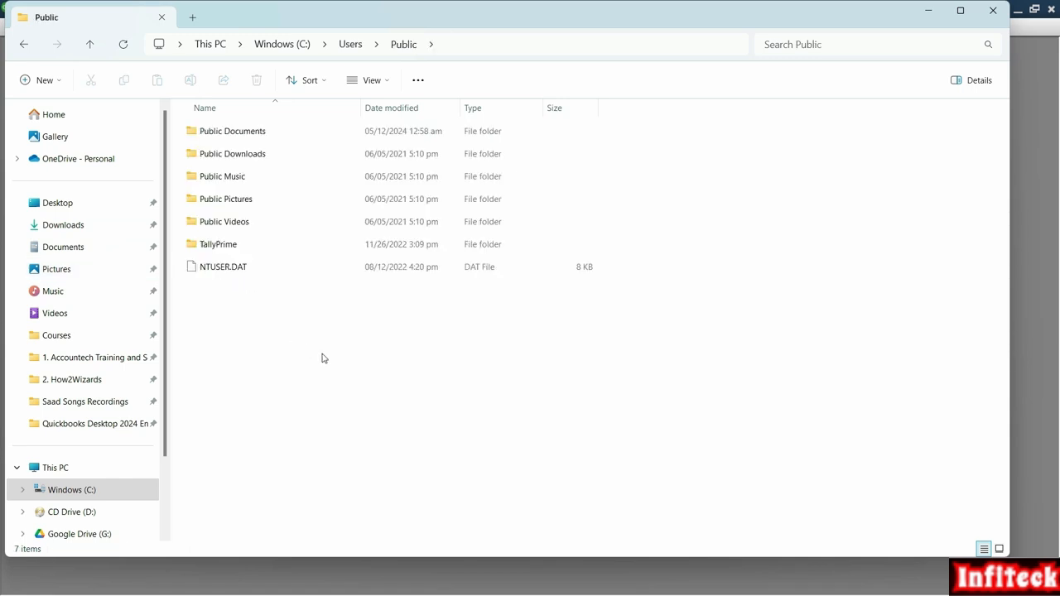
{"action": "double_click", "coordinate": [289, 134]}
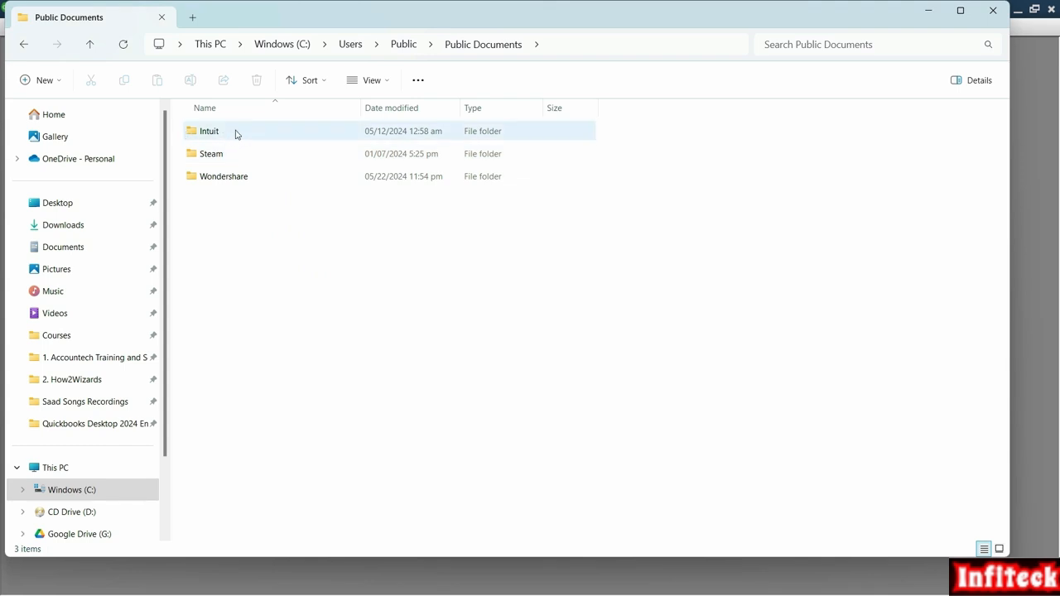
{"action": "double_click", "coordinate": [225, 136]}
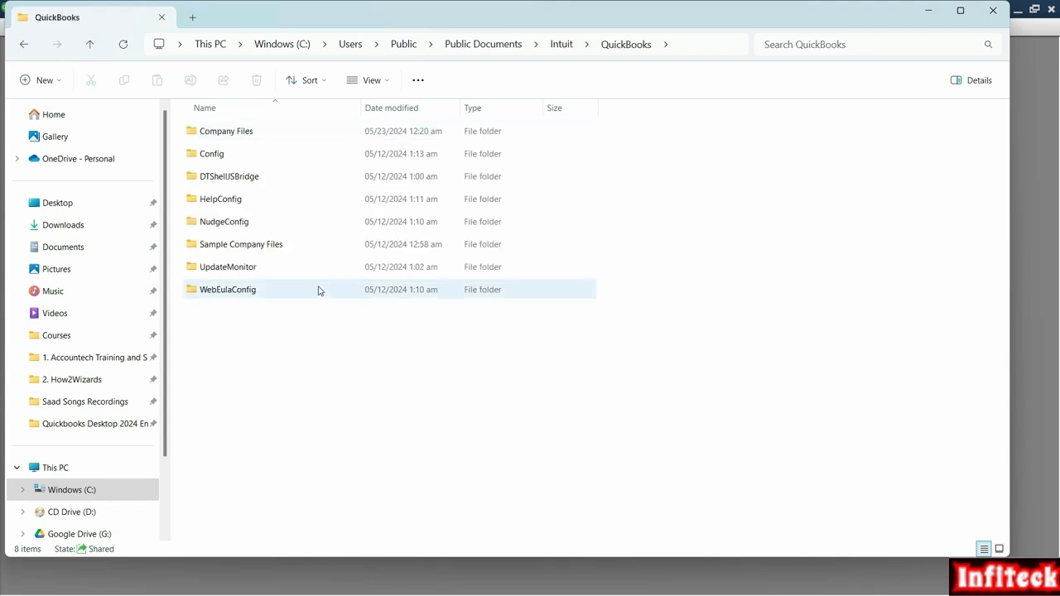
- Copy Zain Traders from Company Files and paste it into C:\D Drive\Quickbooks Live Files
{"action": "double_click", "coordinate": [262, 139]}
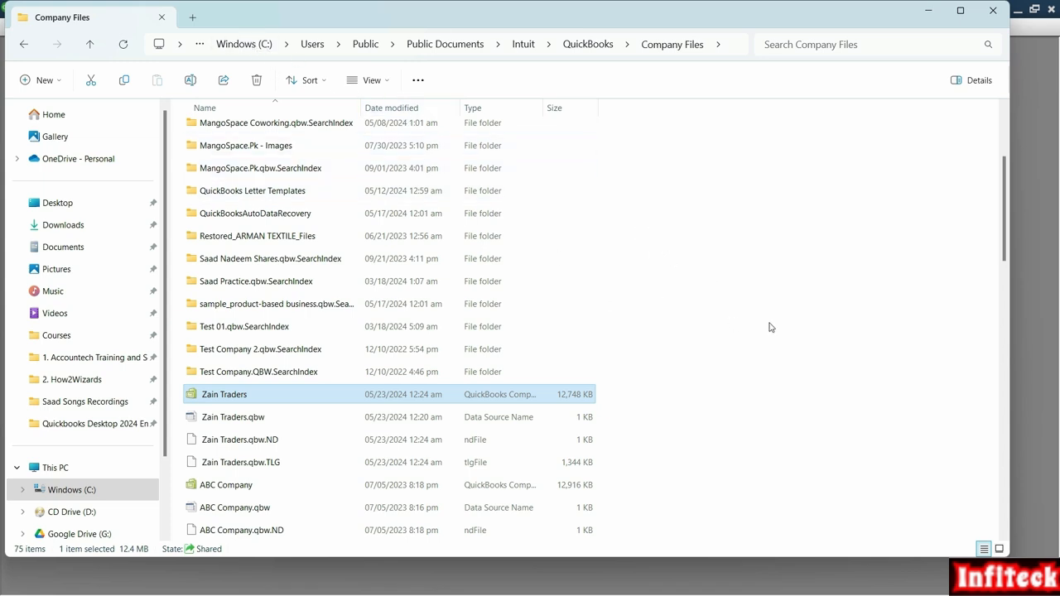
{"action": "key", "text": "ctrl+c"}
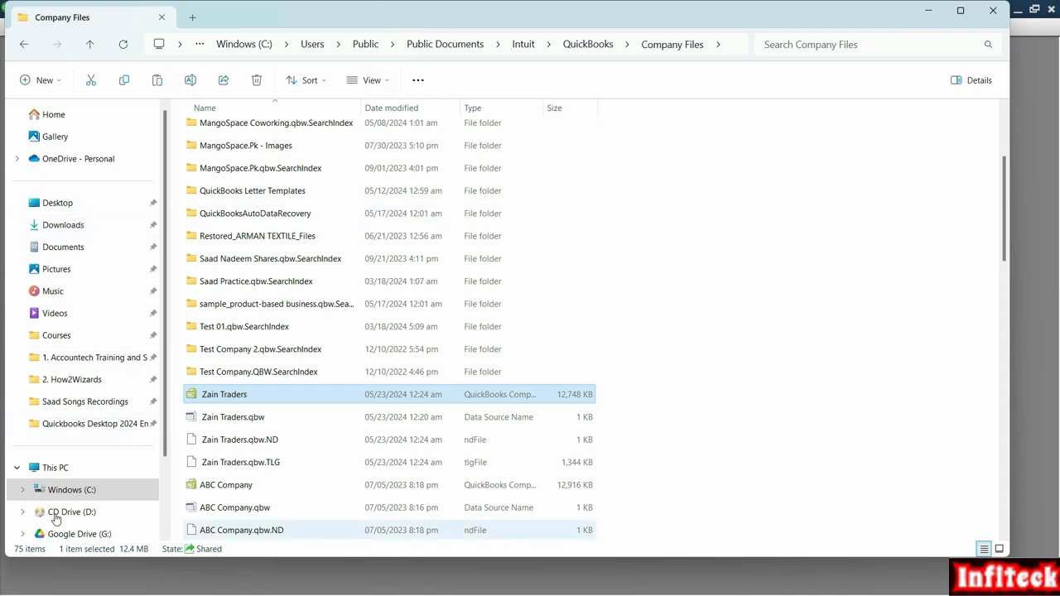
{"action": "left_click", "coordinate": [55, 467]}
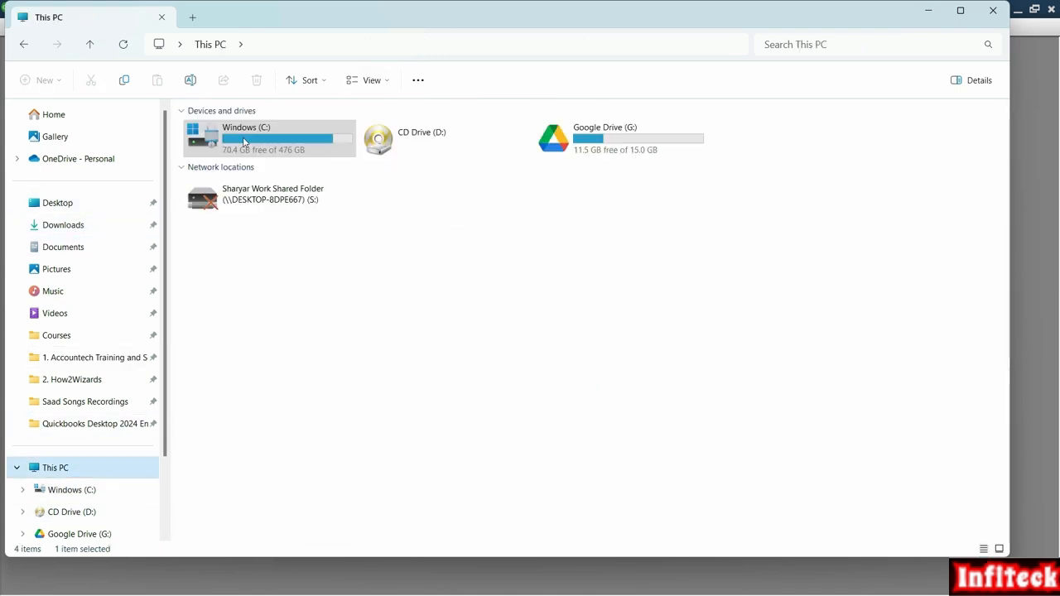
{"action": "double_click", "coordinate": [321, 139]}
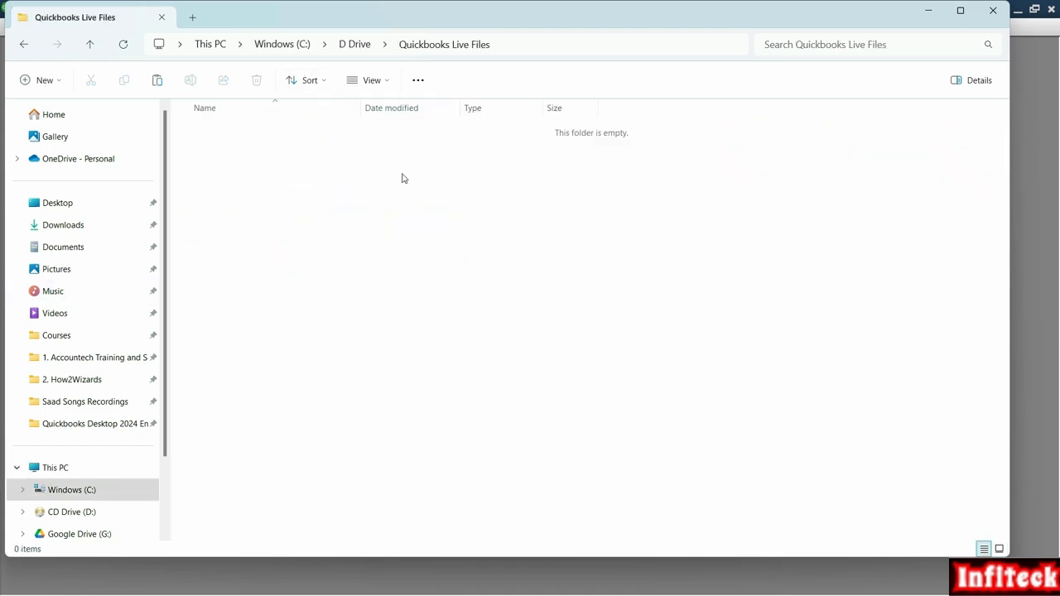
{"action": "right_click", "coordinate": [326, 147]}
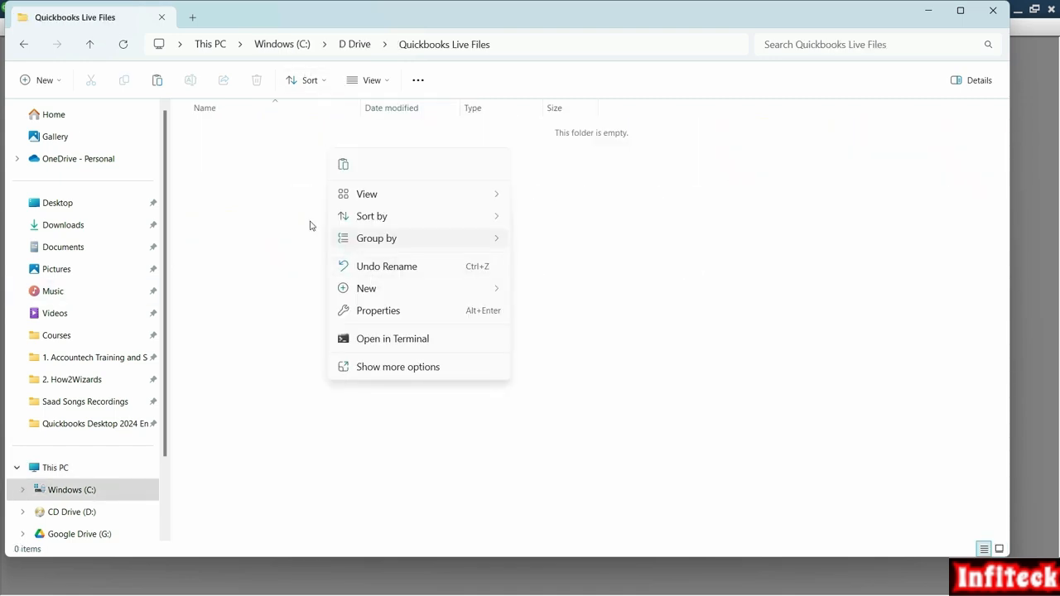
{"action": "left_click", "coordinate": [347, 168]}
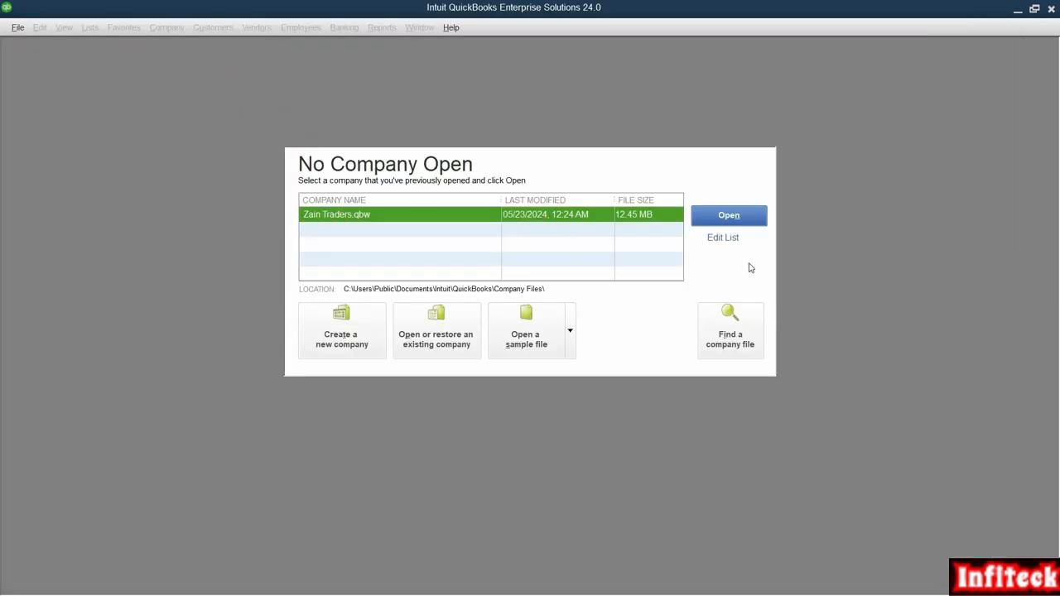
- Mark Zain Traders.qbw as hidden in the Edit Company List and confirm
{"action": "left_click", "coordinate": [723, 239]}
{"action": "left_click", "coordinate": [355, 231]}
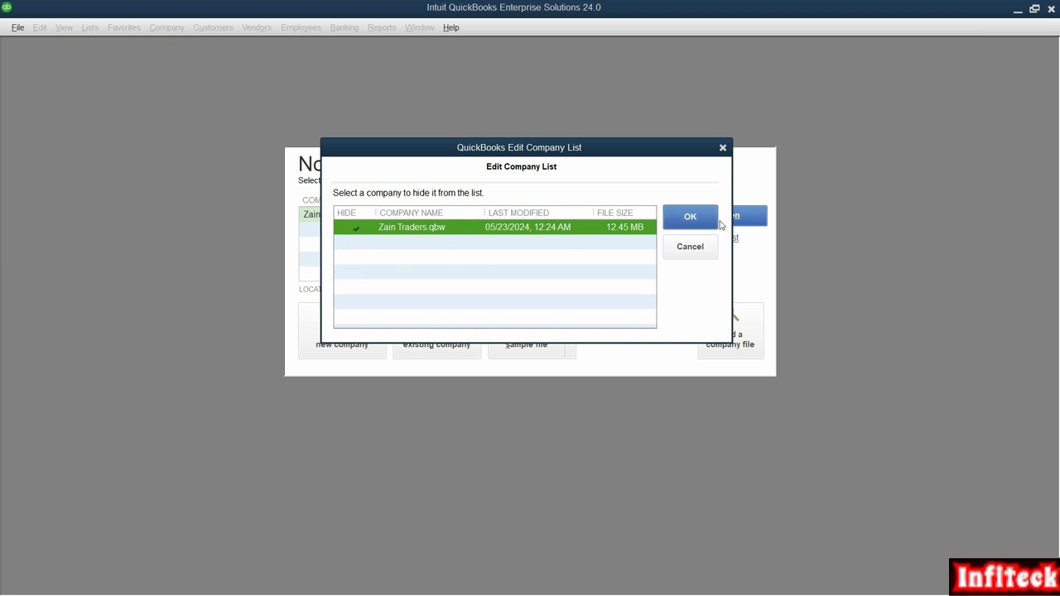
{"action": "key", "text": "Return"}
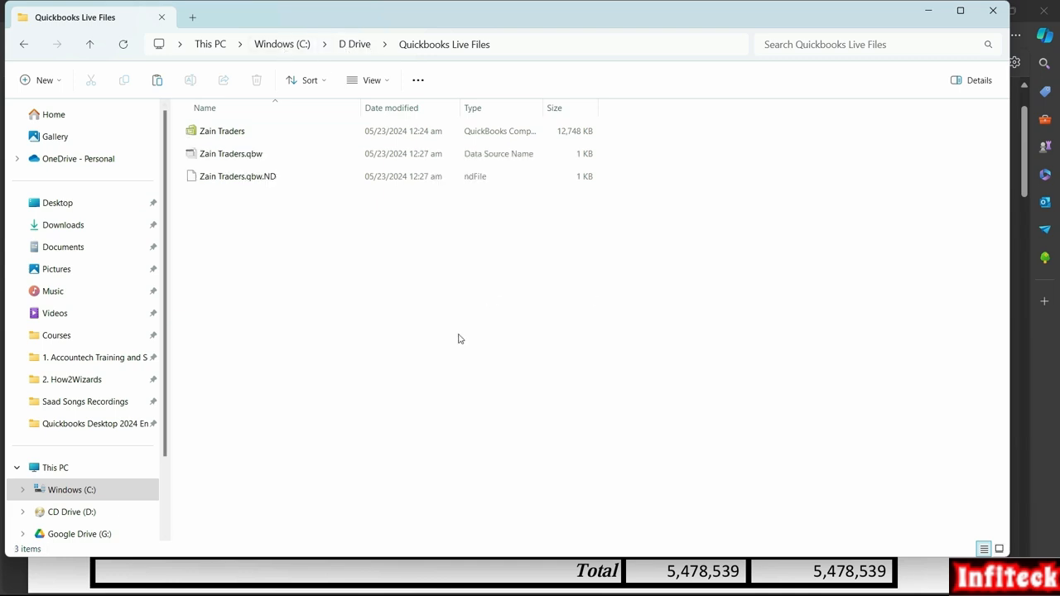
- Launch the Zain Traders file from the Quickbooks Live Files folder into QuickBooks
{"action": "left_click", "coordinate": [277, 138]}
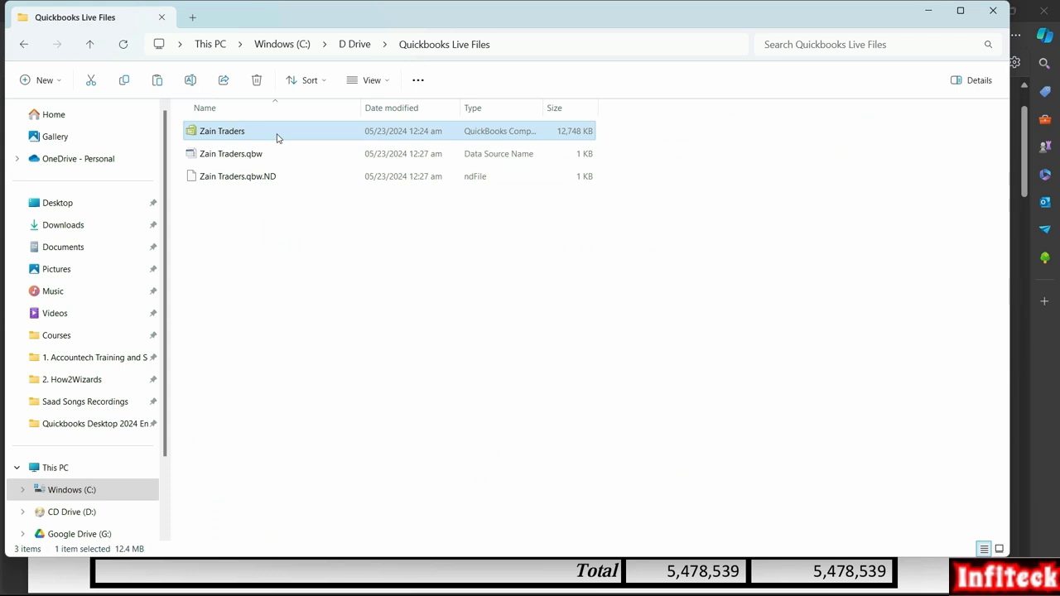
{"action": "double_click", "coordinate": [278, 137]}
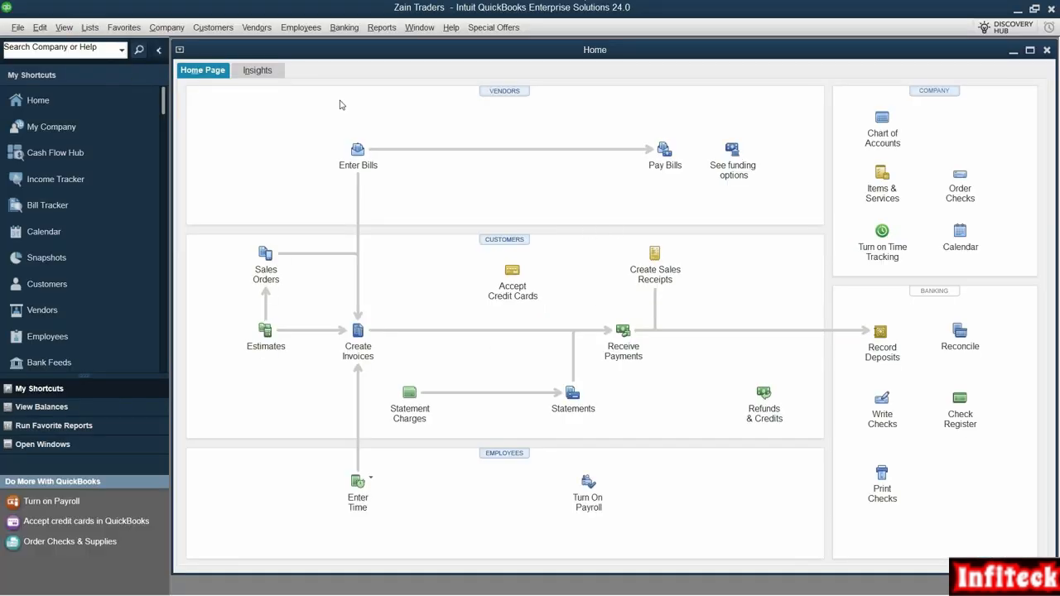
- Close the Zain Traders company with File > Close Company
{"action": "left_click", "coordinate": [17, 28]}
{"action": "left_click", "coordinate": [92, 139]}
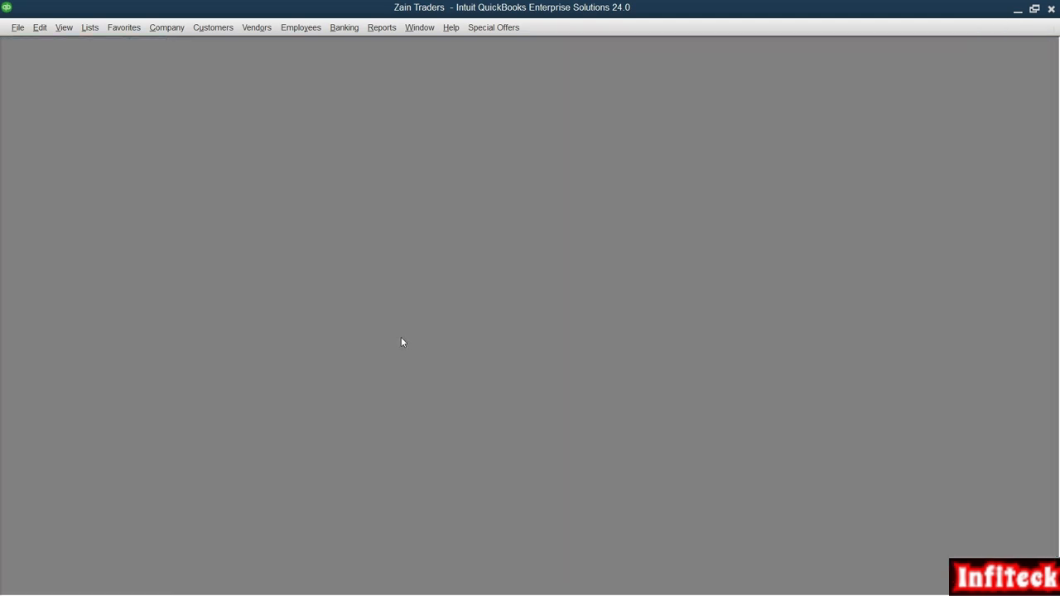